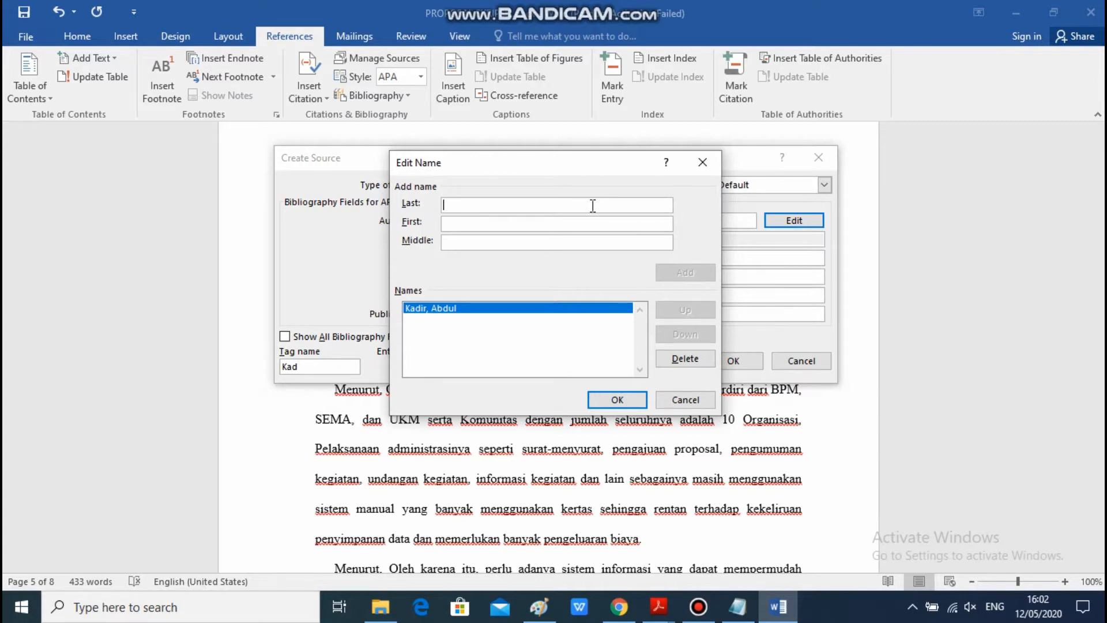
Add a second author by last name to the book source's author list and accept the names.
text(Nugroho)
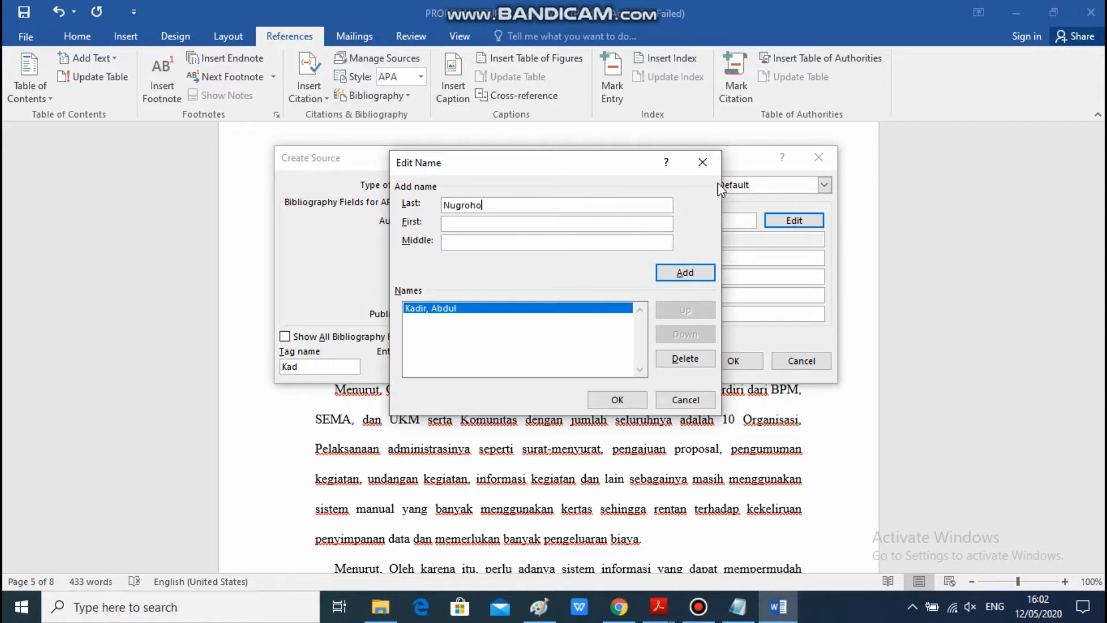
click(704, 275)
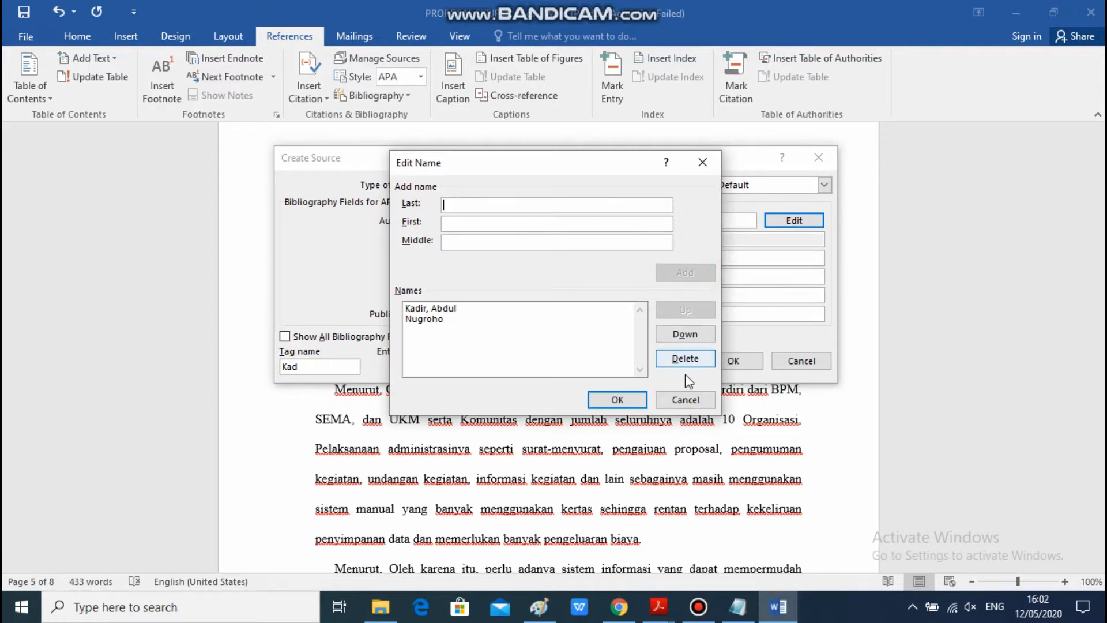
click(643, 400)
Complete the book source with title "Rekayasa Perangkat Lunak", year 2012, city Yogyakarta and publisher Mediakom, and insert its citation.
click(498, 258)
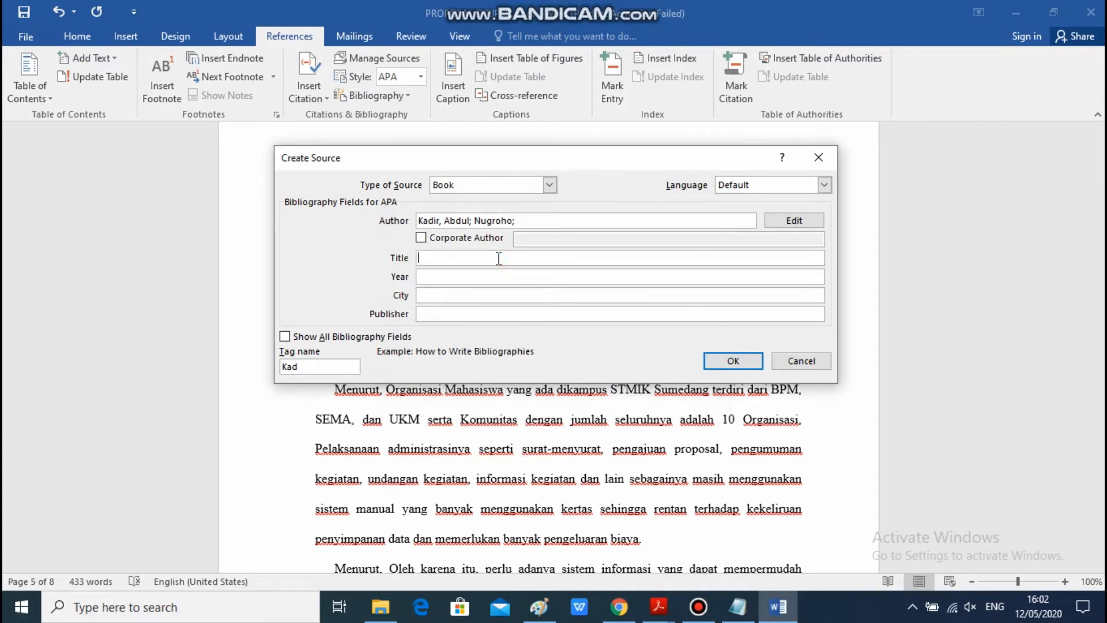
text(Rekayasa Perangkat Lunak)
click(555, 280)
text(202)
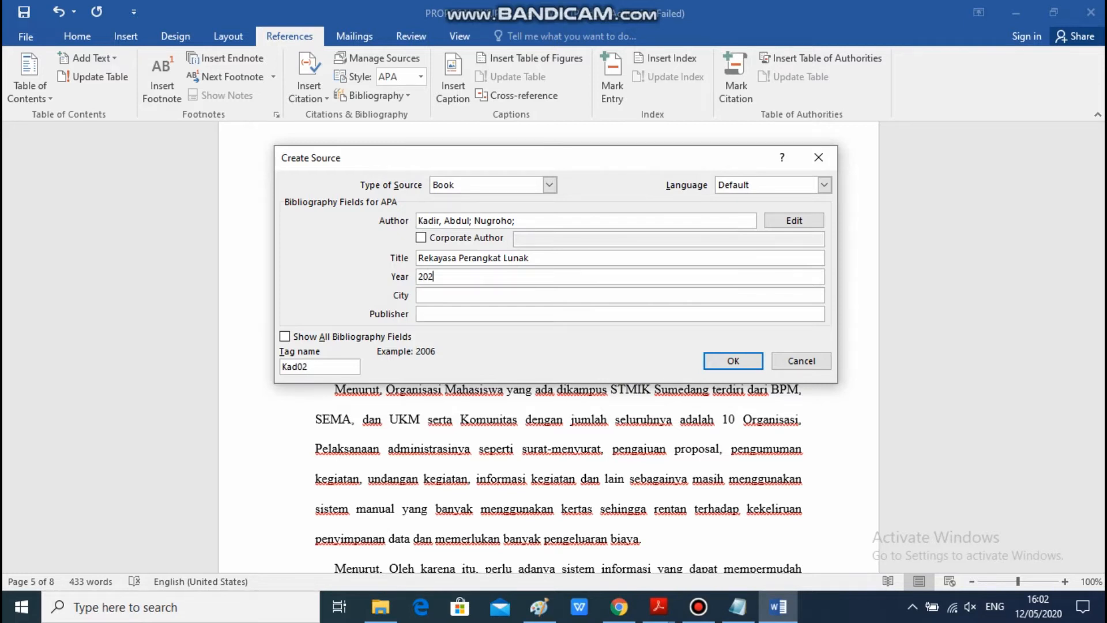
key(BackSpace)
text(12)
click(557, 293)
text(Yogyakarta)
click(582, 317)
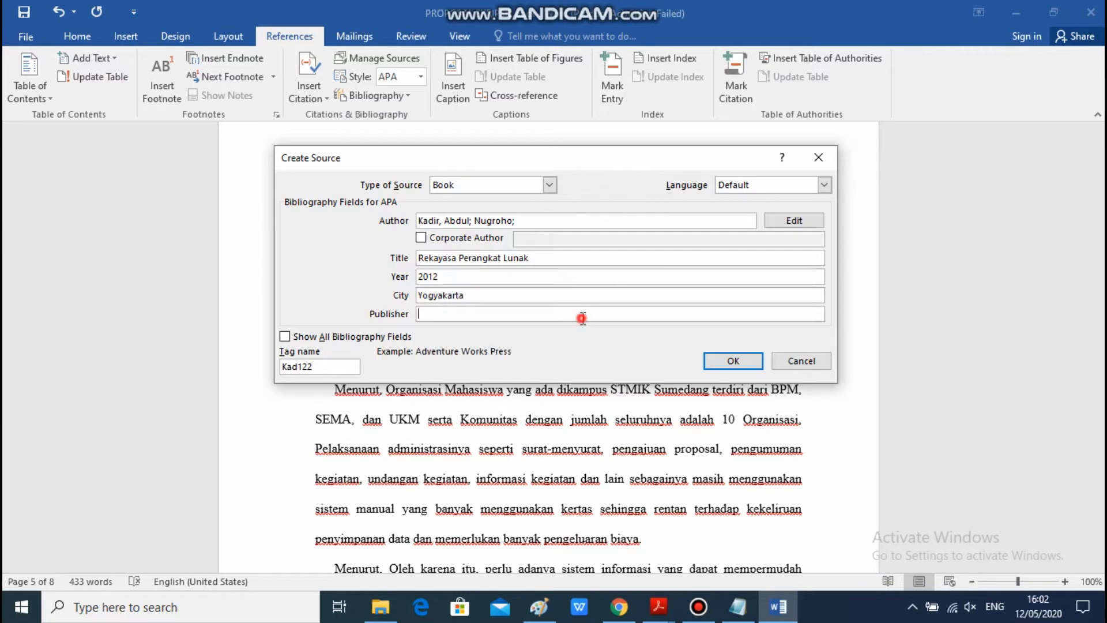
text(Mediakom)
click(751, 364)
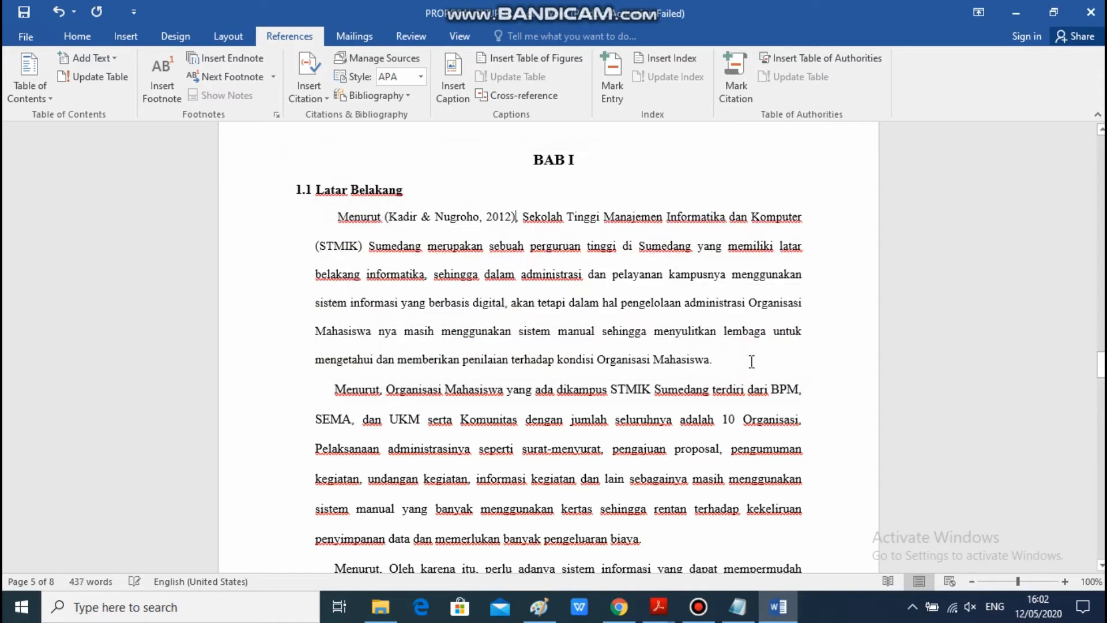
Create a new citation source after "Menurut" in the second paragraph, with the source type Journal Article.
scroll(655, 328, down, 3)
click(387, 312)
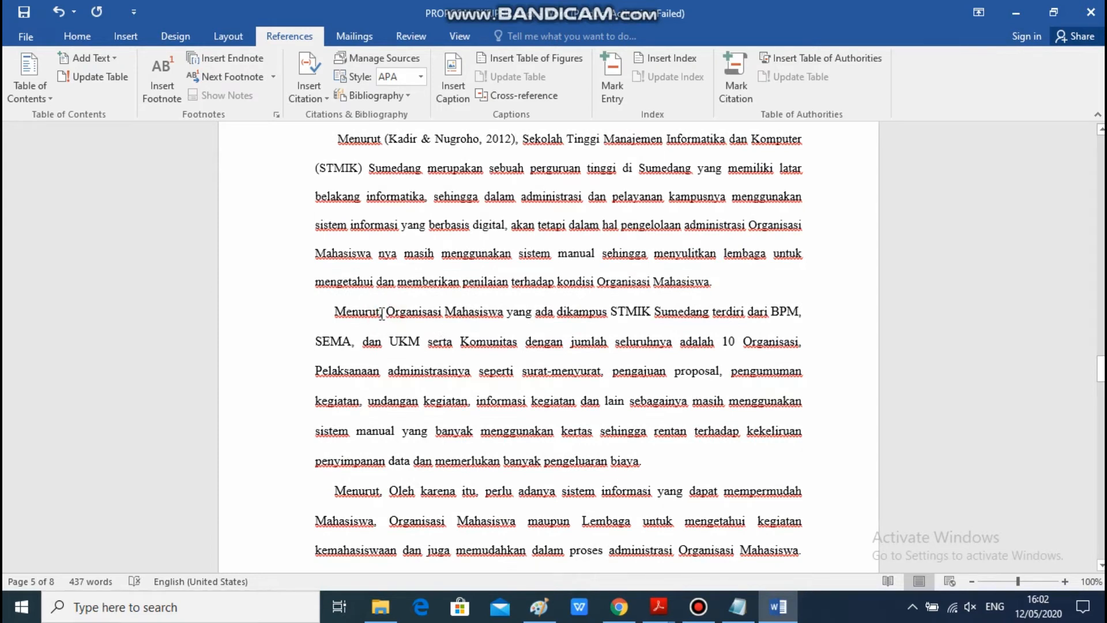
click(300, 99)
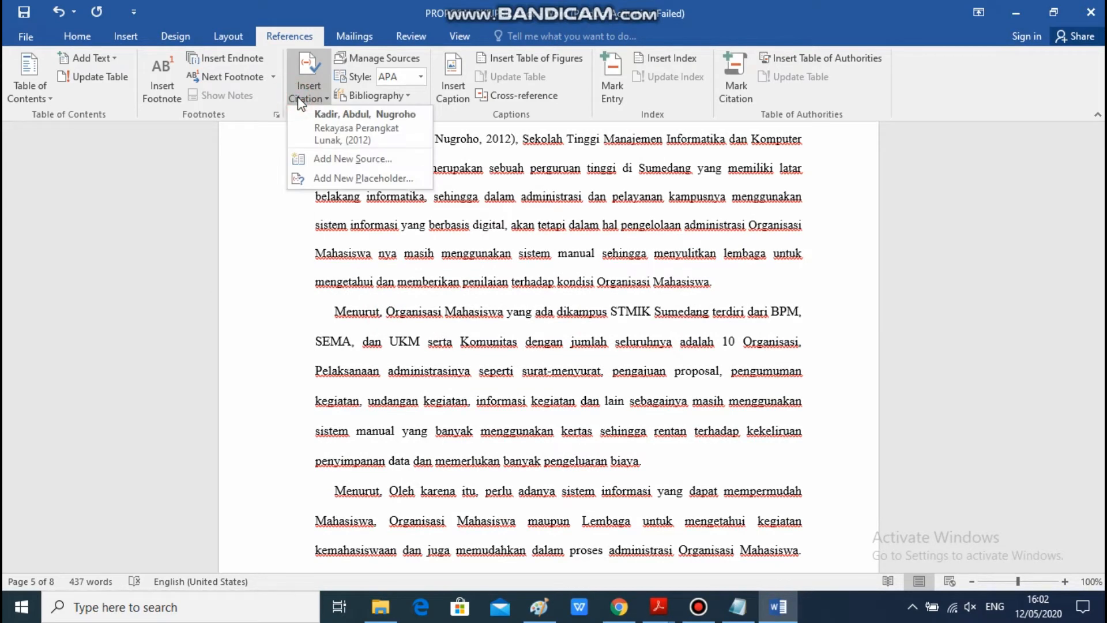
click(346, 159)
click(549, 208)
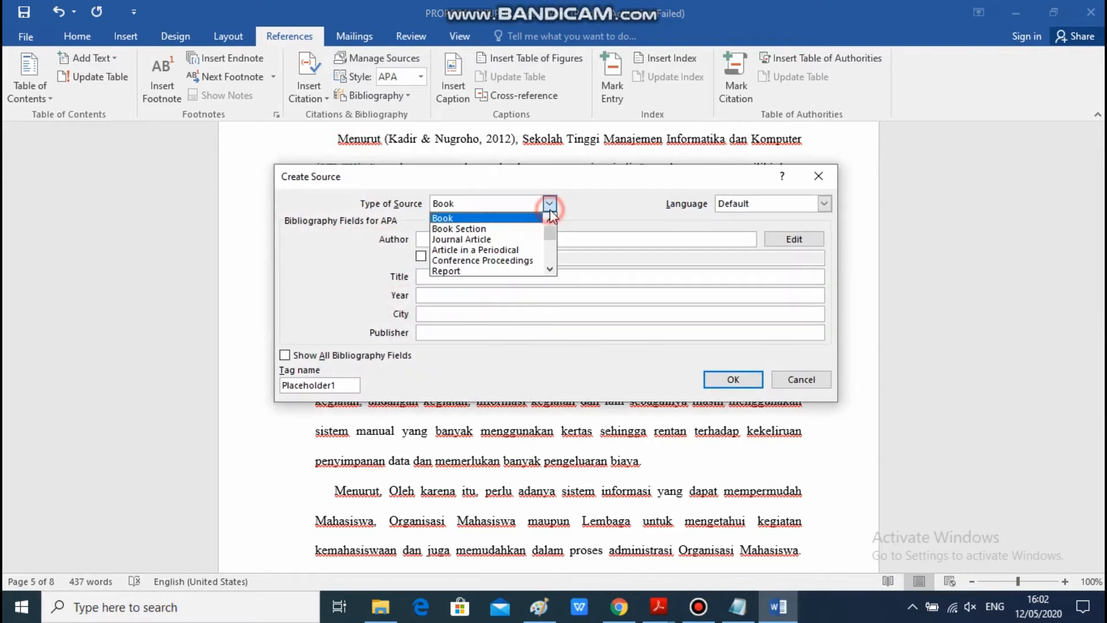
click(524, 240)
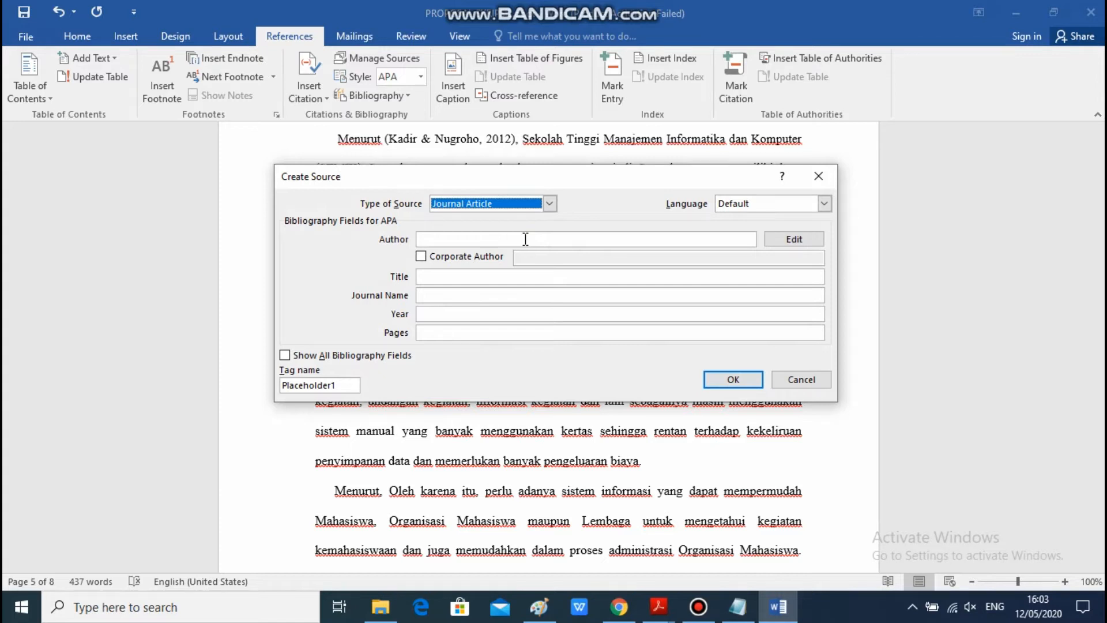
scroll(525, 239, down, 4)
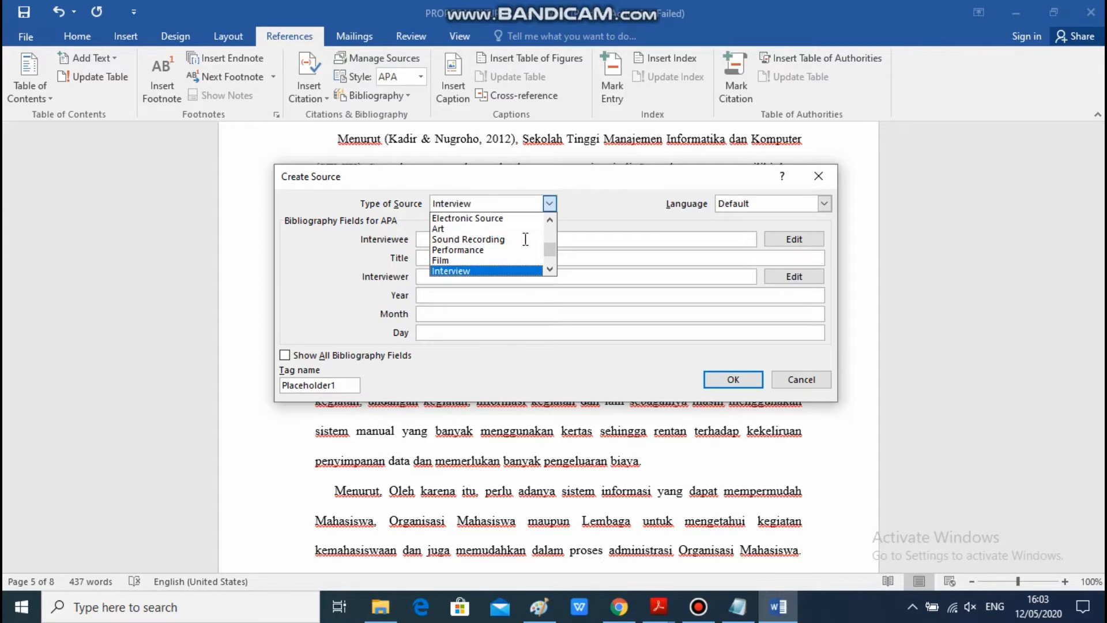
scroll(525, 239, up, 1)
scroll(525, 240, up, 4)
scroll(491, 245, up, 3)
click(490, 249)
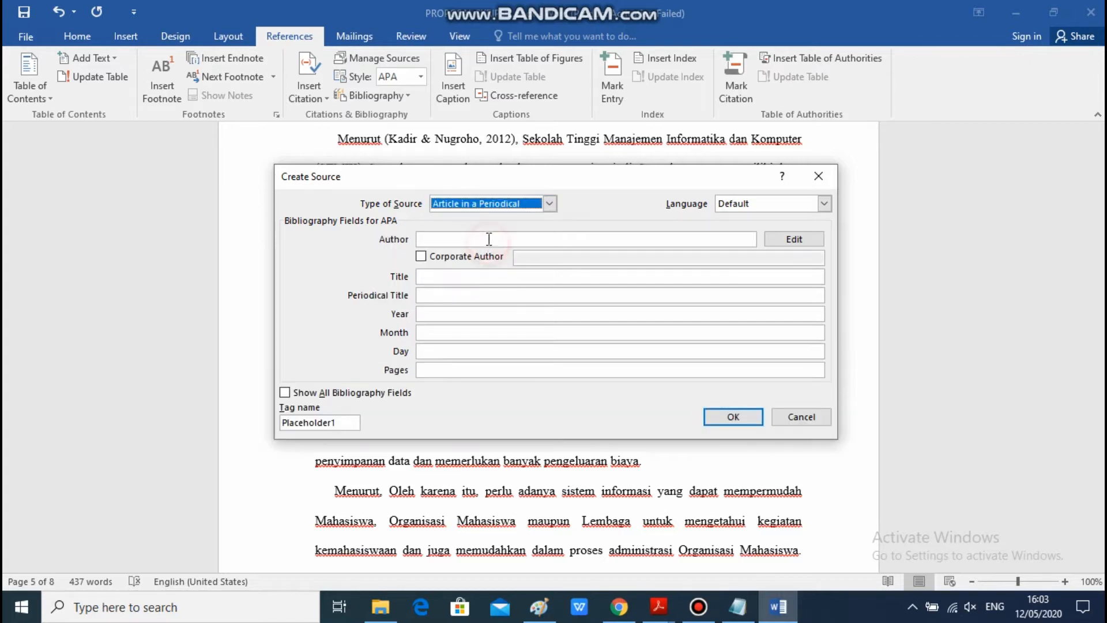
click(549, 203)
click(485, 239)
Enter the author's full name and the title "Manajemen Organisasi" for the journal article source.
click(486, 240)
text(Arif)
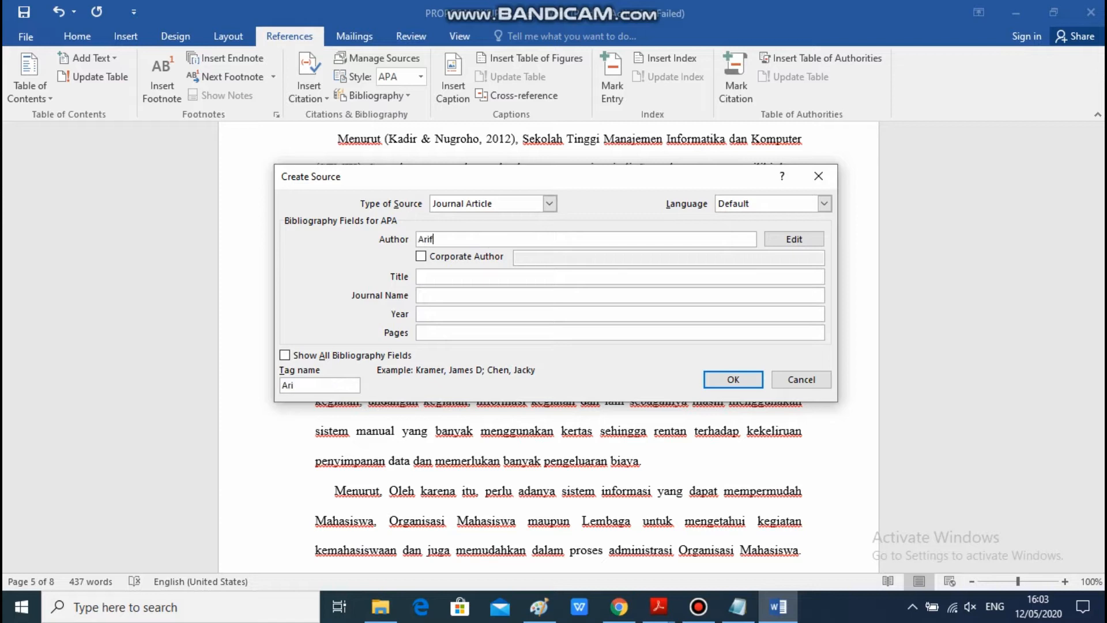
text( Rahman)
click(490, 276)
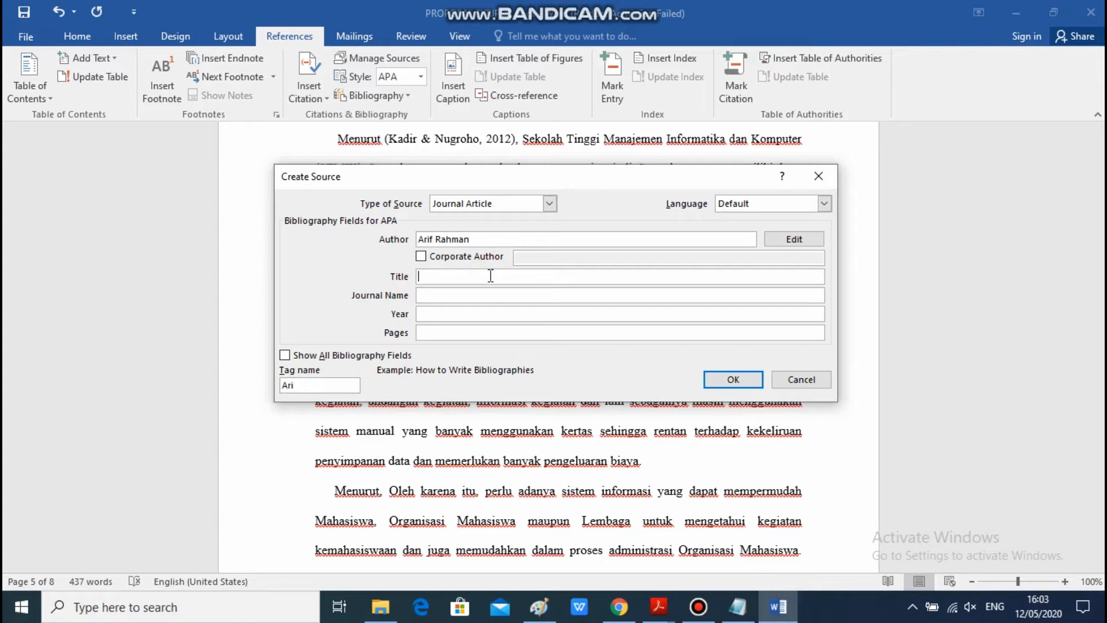
text(Manajemen Organisasi)
Set the journal name to "Jurnal Organisasi", the year to 2011 and the pages to 84-89, and insert the citation.
click(504, 296)
text(Ju)
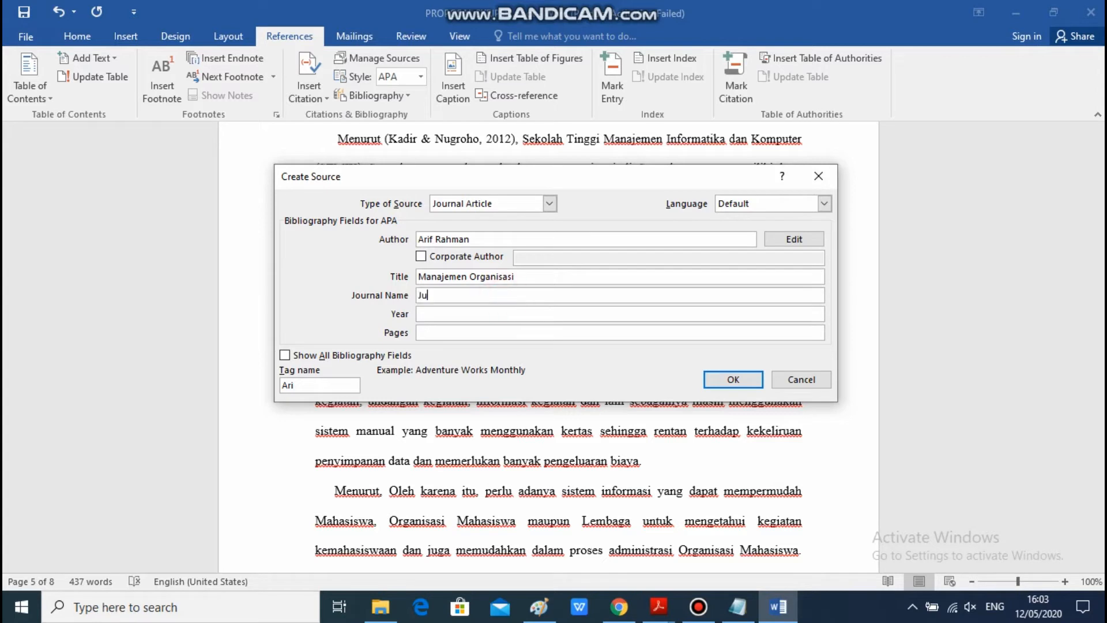
text(rnal Organisasi)
click(514, 316)
text(2011)
click(510, 334)
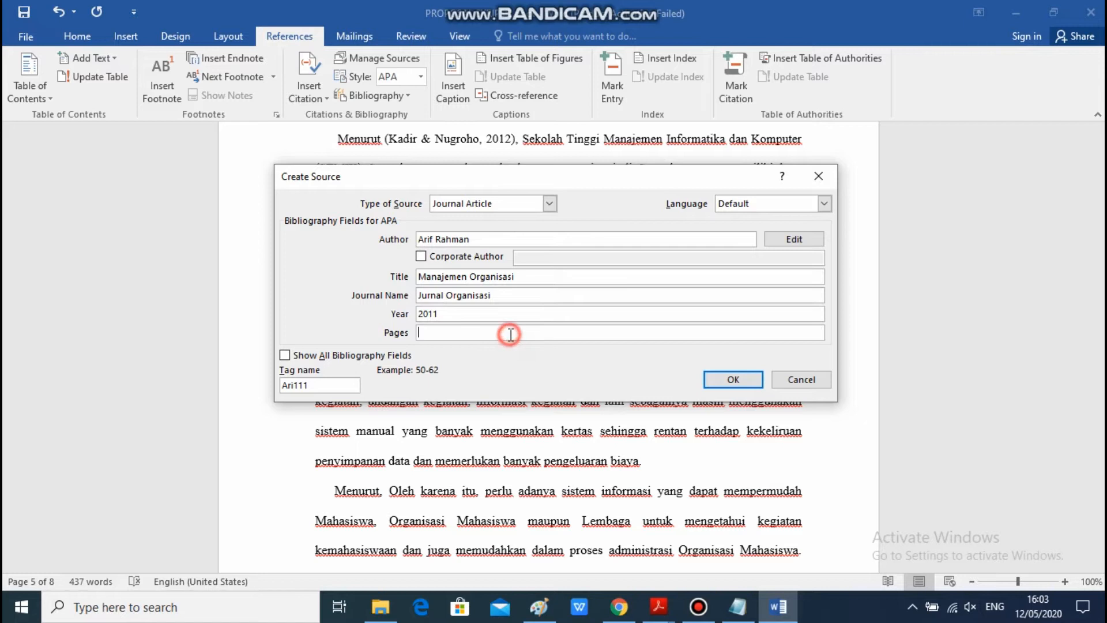
text(84-89)
click(713, 378)
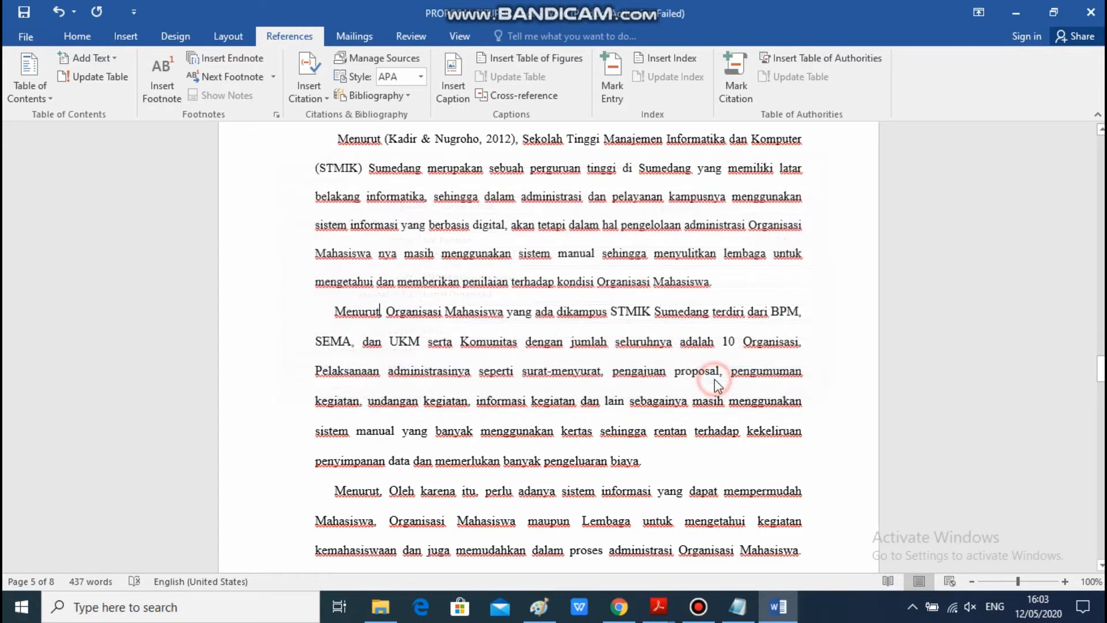
Create a new citation source directly after "Menurut" in the third paragraph, with the source type Web site.
scroll(624, 364, down, 3)
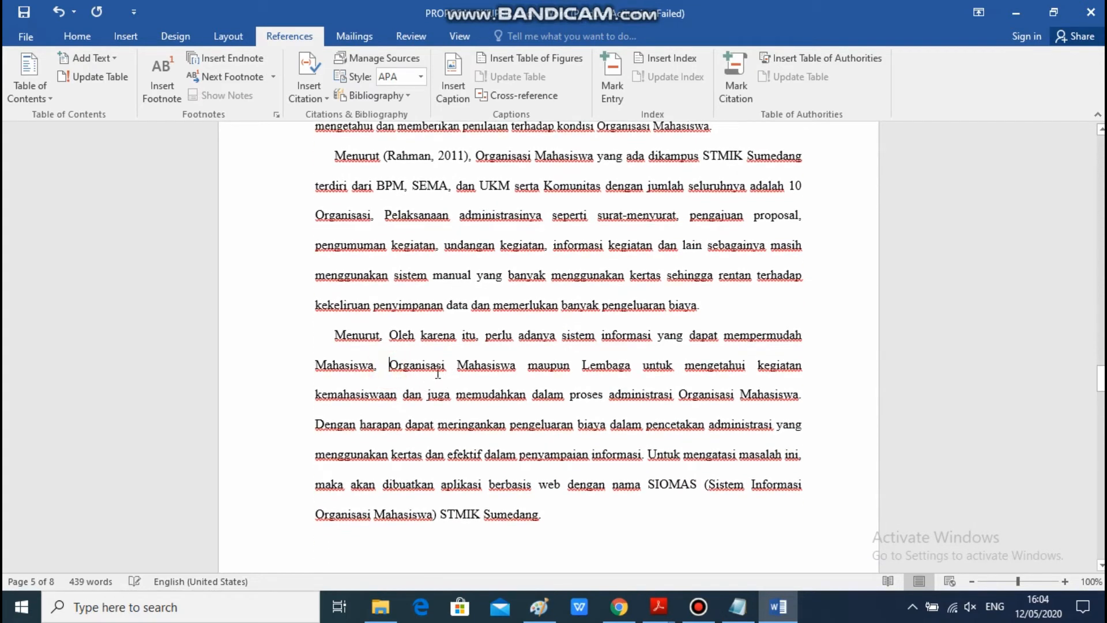
key(Up)
key(Left)
key(BackSpace)
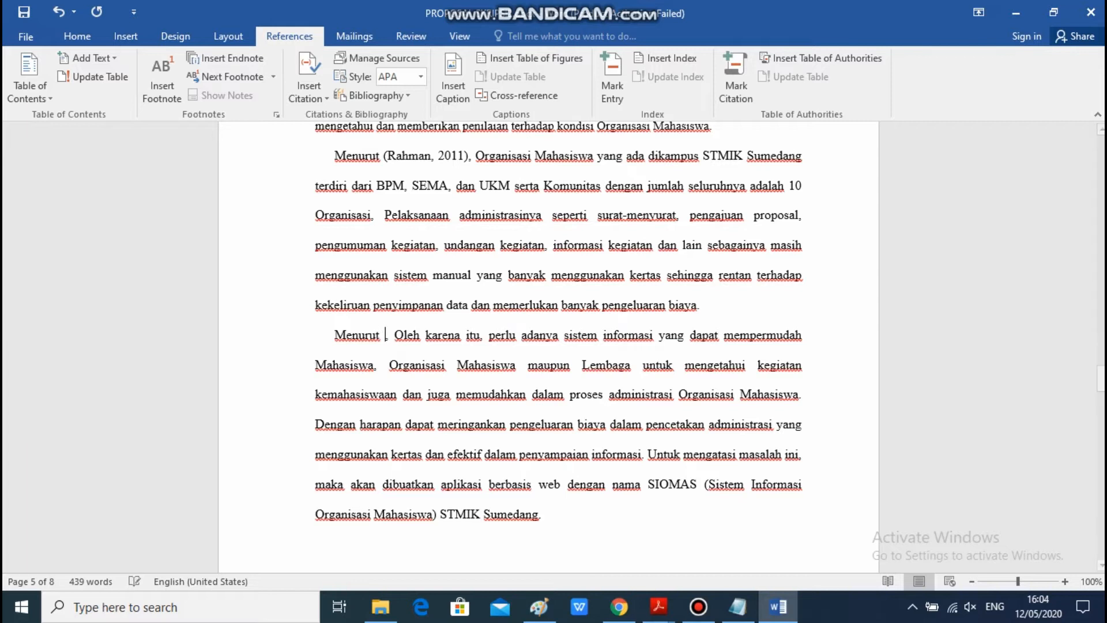
key(BackSpace)
click(309, 78)
click(351, 199)
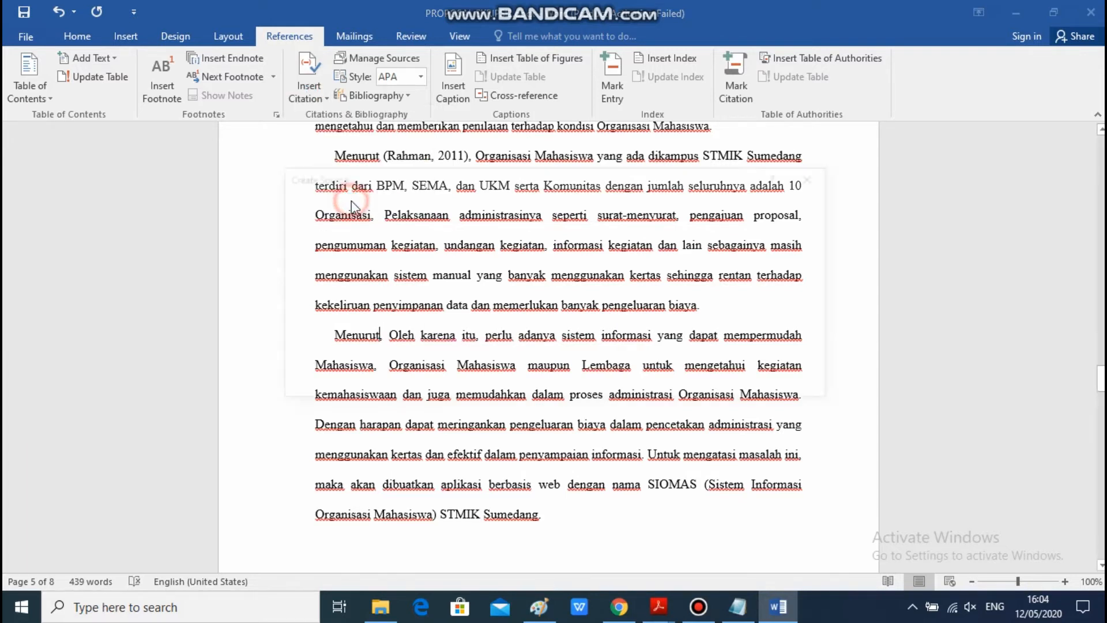
click(548, 206)
scroll(489, 251, down, 2)
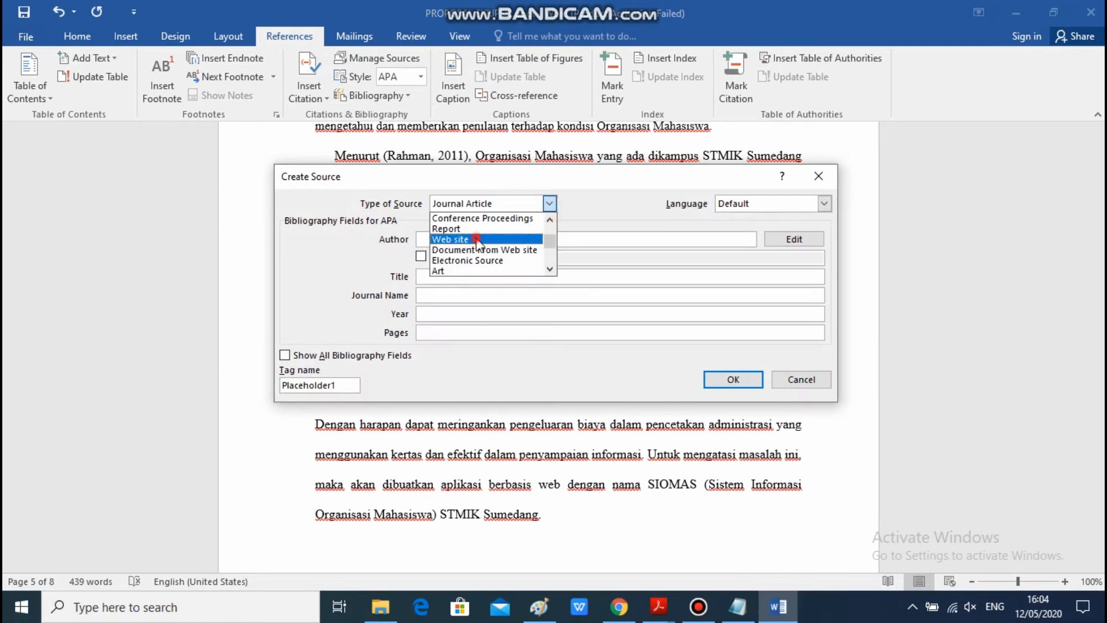
click(473, 238)
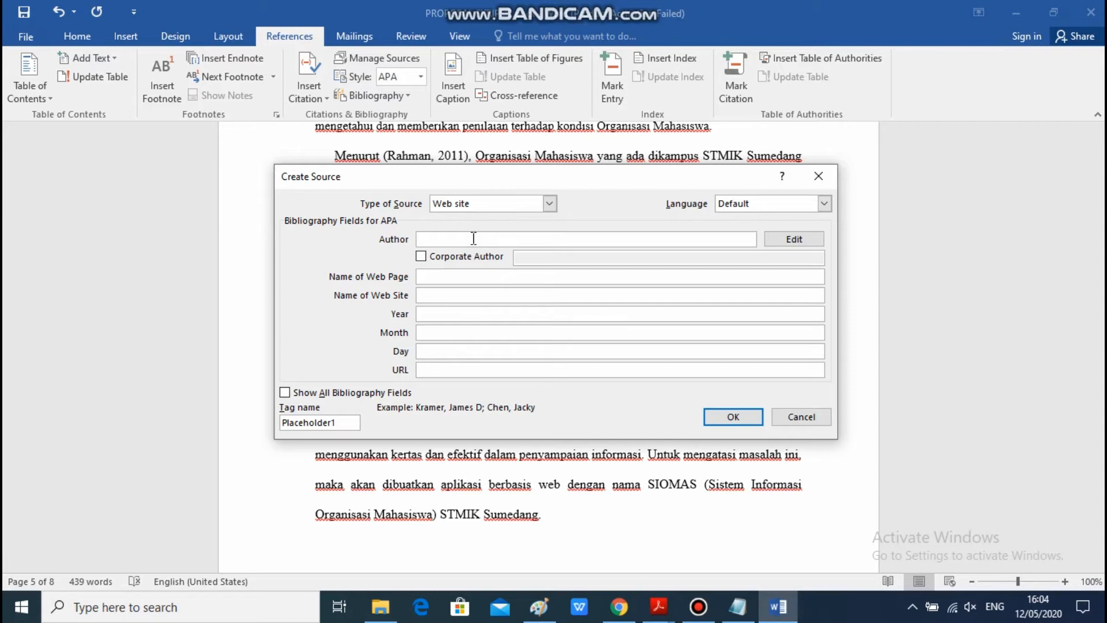
Enter the web source's author name, the web page name "Aplikasi Sistem Informasi" and the web site name "ilmukomputer".
text(Adi Kurniawan)
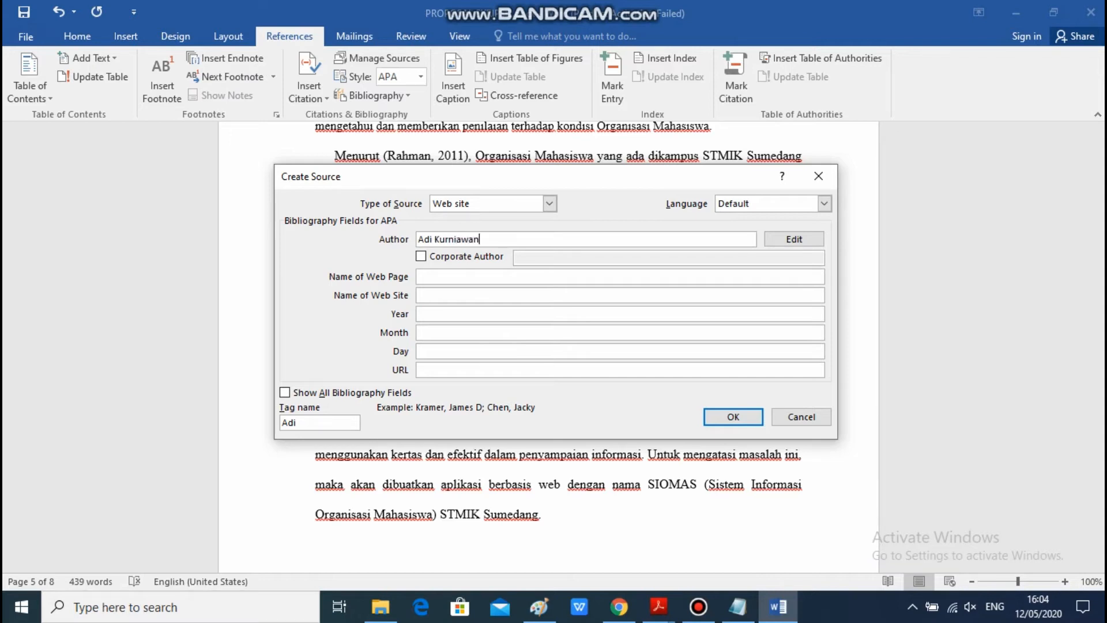
click(505, 275)
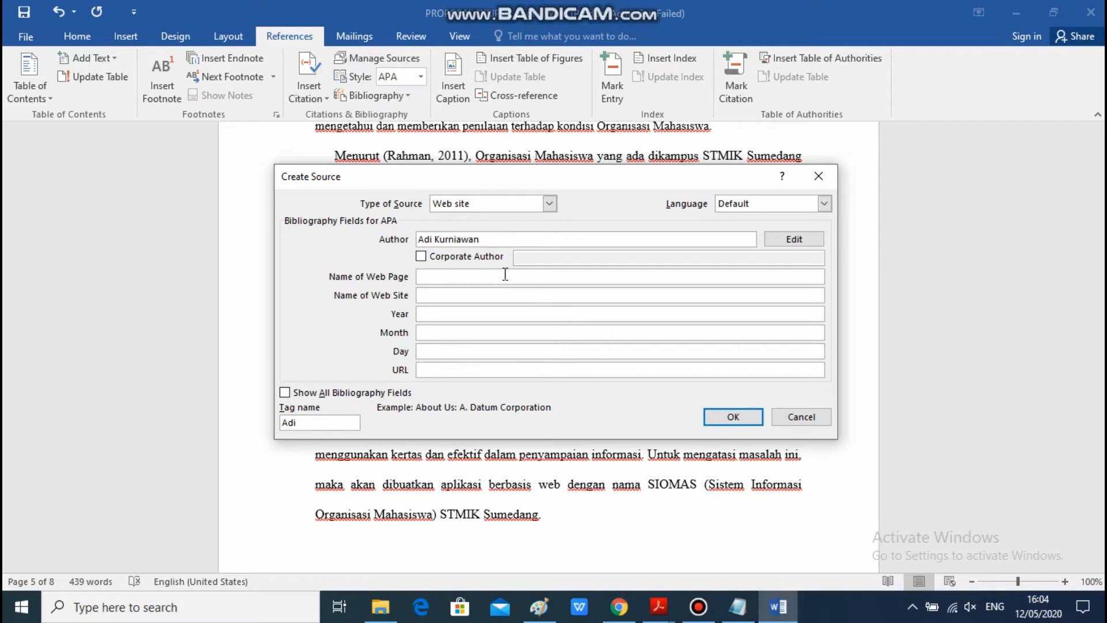
text(Aplikasi Sistem Informasi)
click(516, 293)
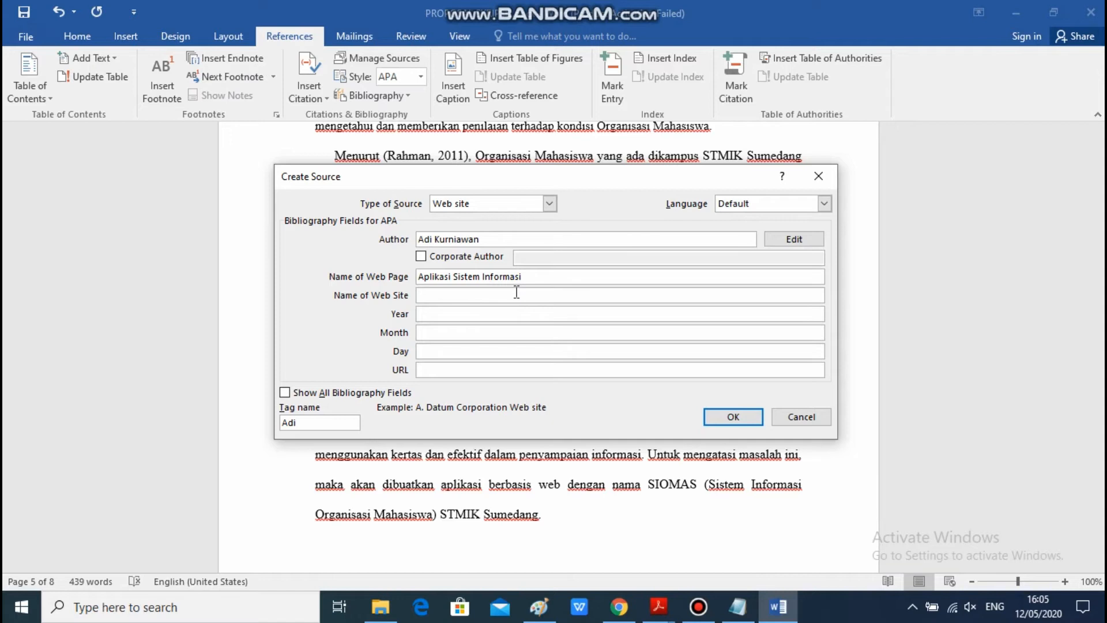
text(ilmukomputer)
Fill in the web source's date fields with 2010 as year, 27 as month and "maret" as day.
click(525, 315)
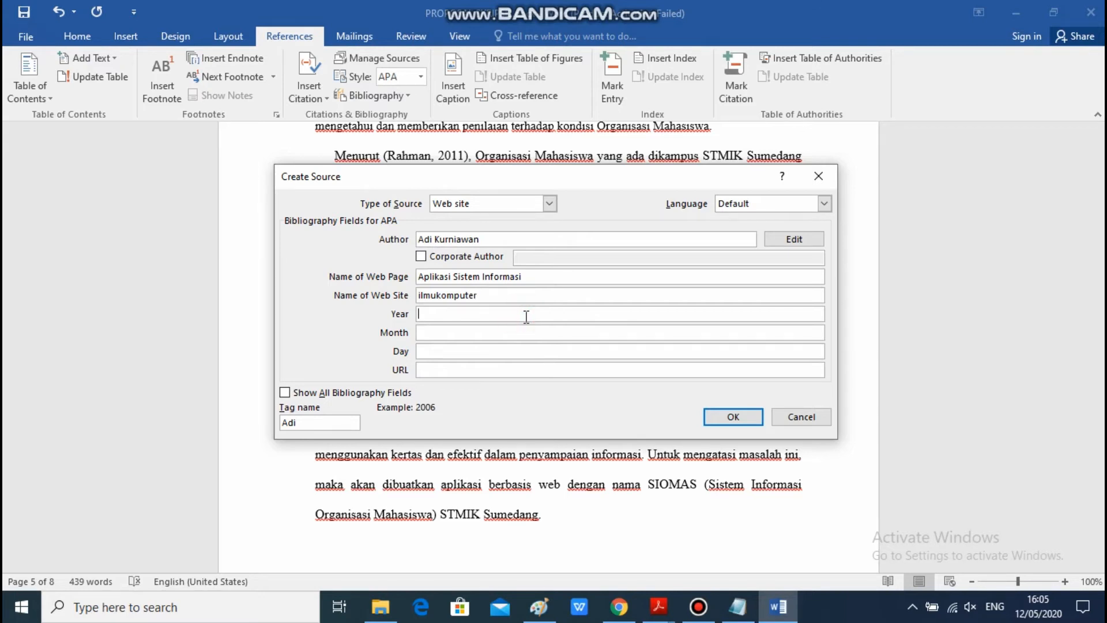
text(2011)
key(BackSpace)
text(8)
click(495, 329)
click(493, 312)
key(BackSpace)
text(0)
click(466, 335)
text(27)
click(470, 351)
text(maret)
click(532, 371)
text(http:/)
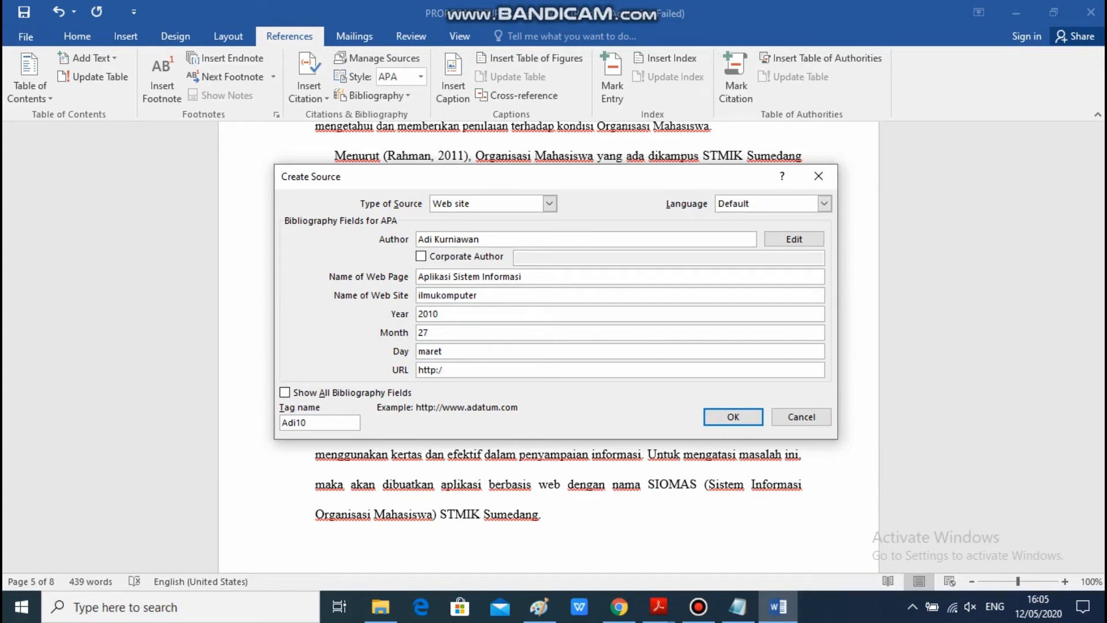
text(/ilmukomputer.org/2010/)
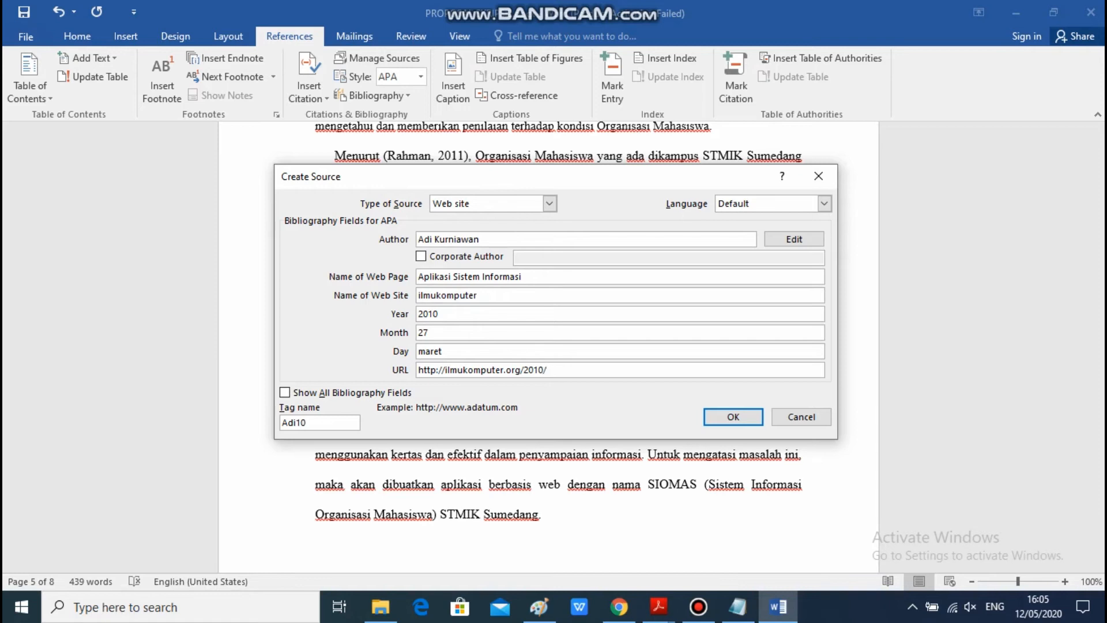
text(03/27/aplikas)
text(i-sistem -informasi)
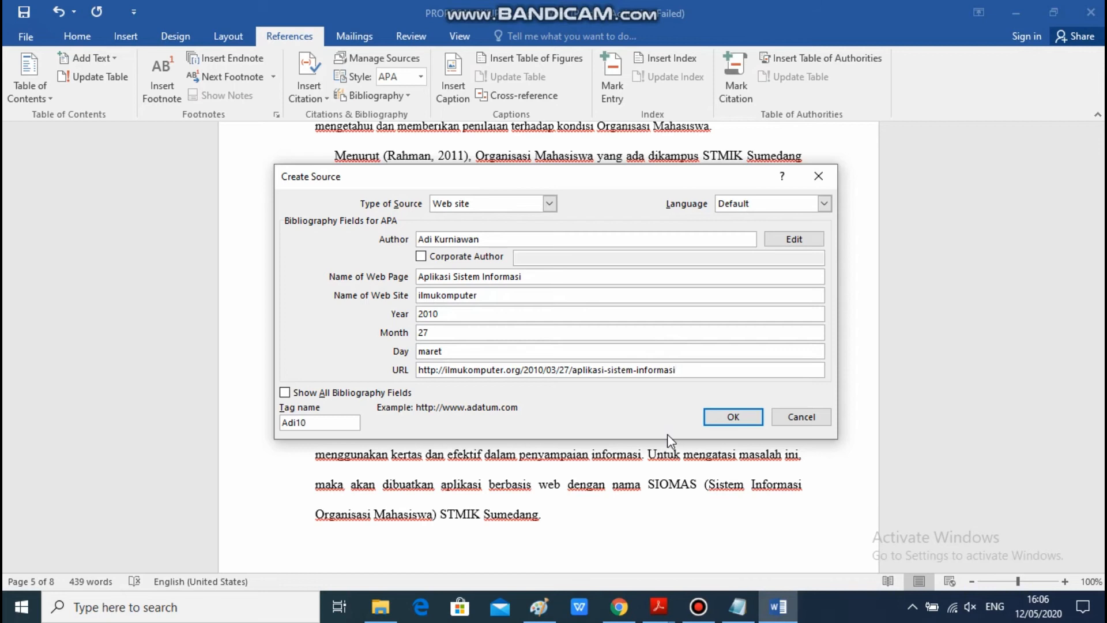
click(730, 417)
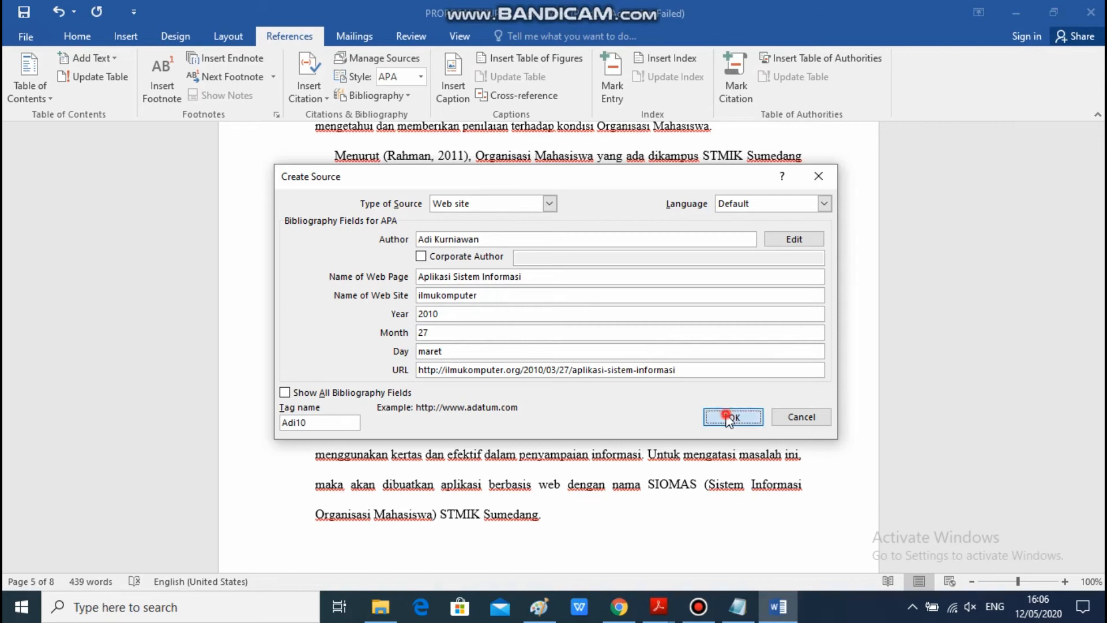
Insert the built-in Bibliography with its heading on the blank last page of the document.
scroll(702, 403, down, 20)
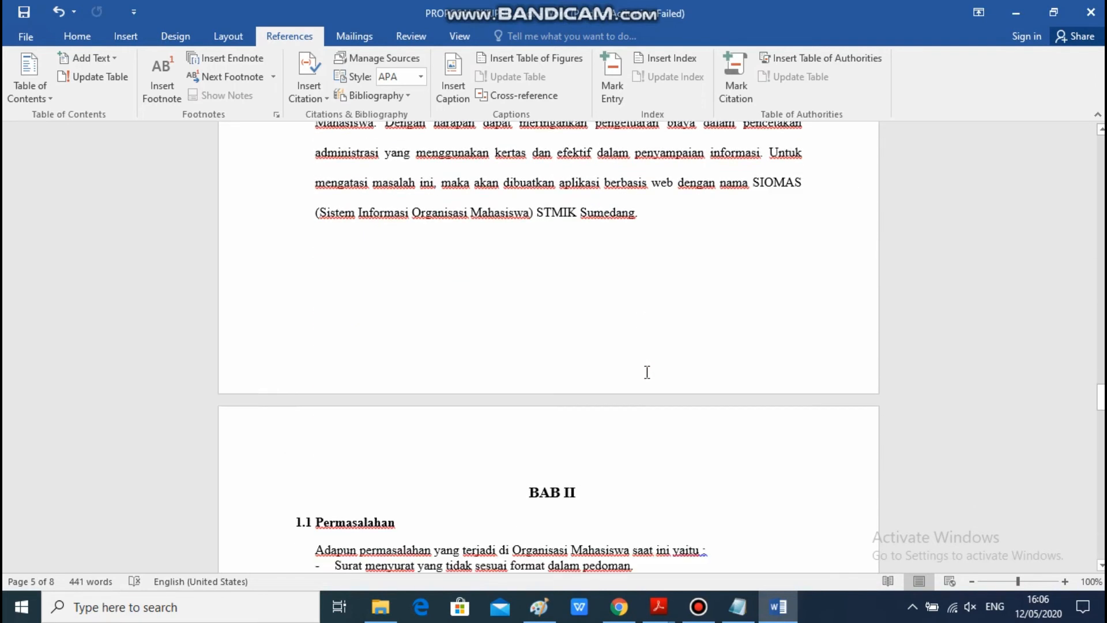
scroll(661, 396, down, 15)
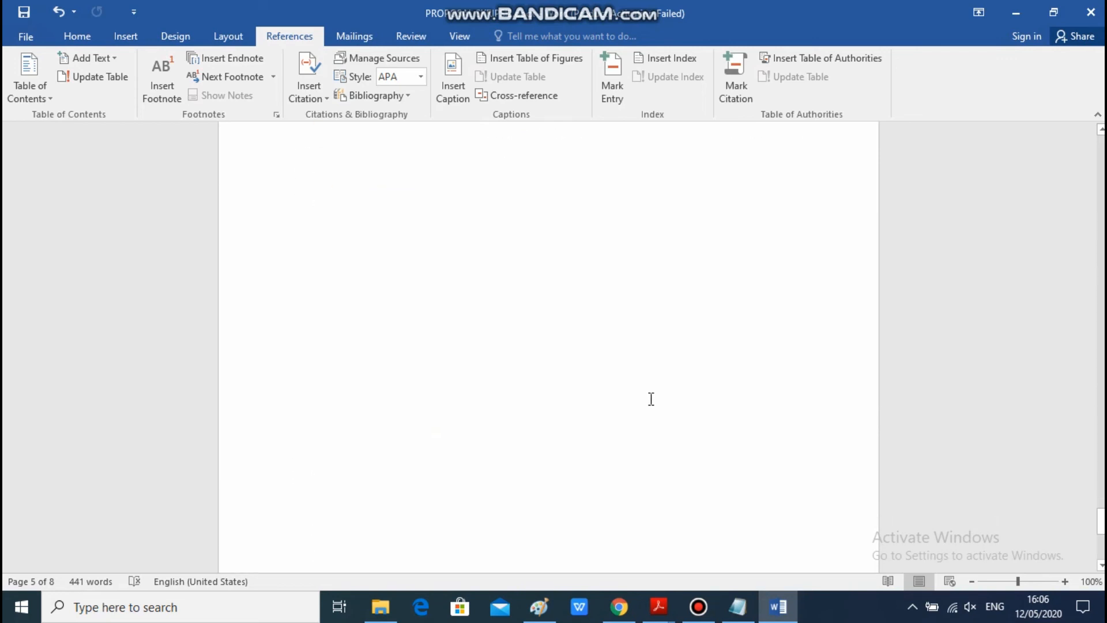
scroll(487, 240, down, 3)
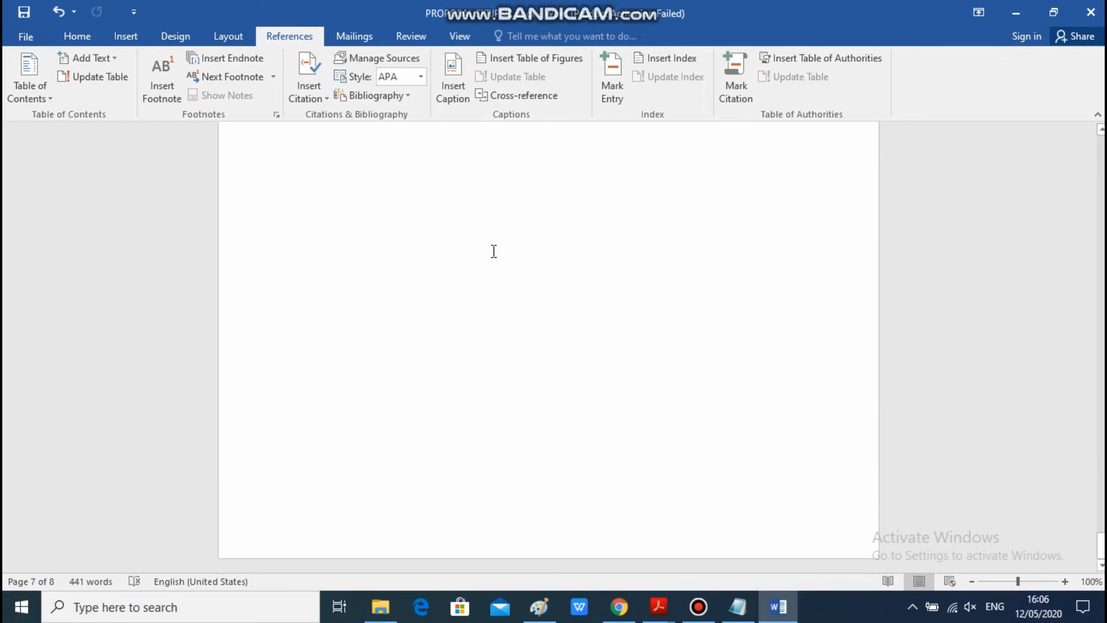
scroll(495, 254, up, 3)
click(439, 400)
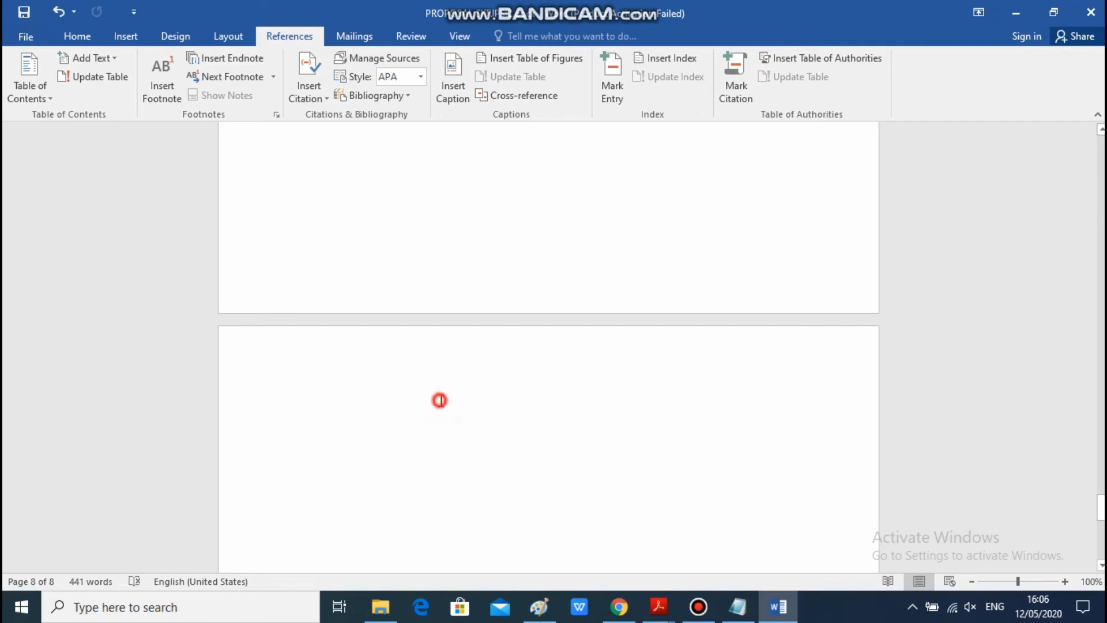
click(385, 97)
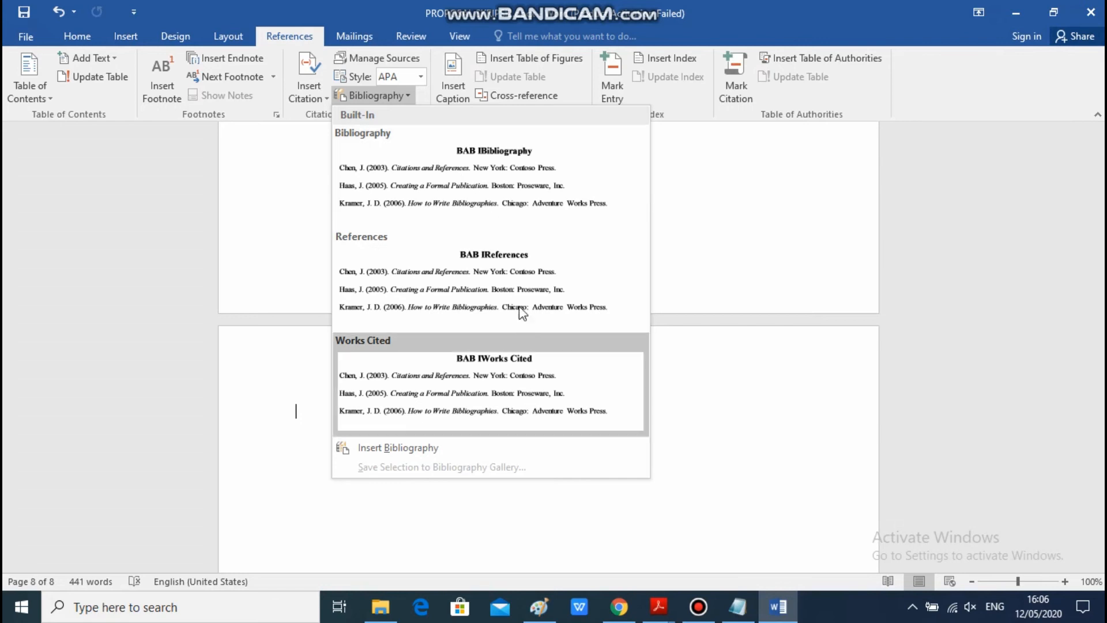
click(511, 209)
scroll(509, 206, up, 5)
click(624, 262)
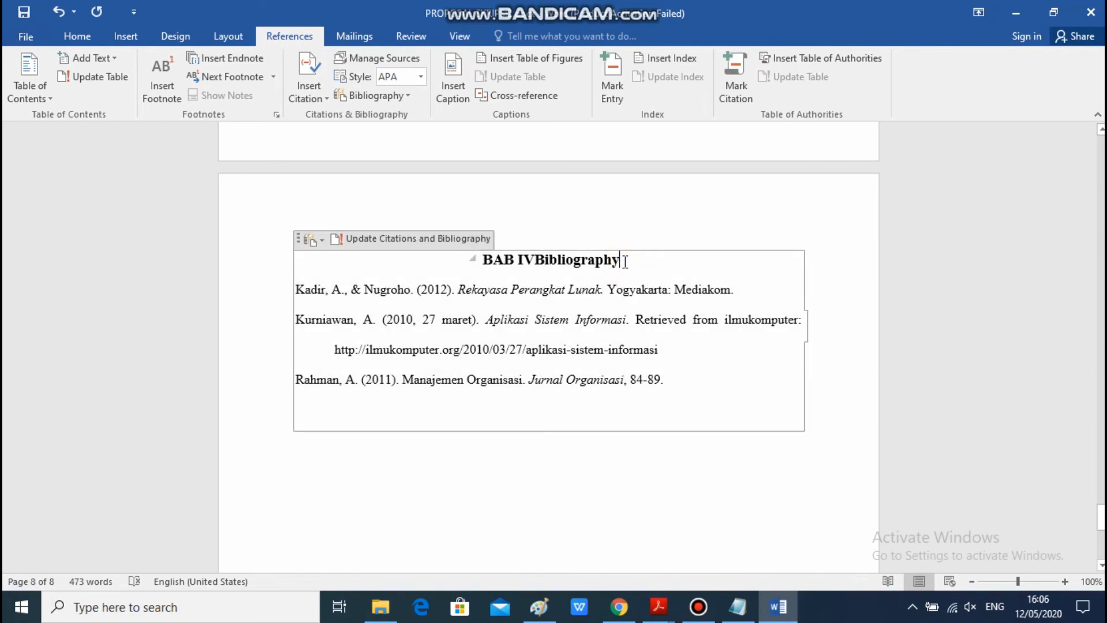
key(BackSpace)
key(BackSpace)
key(BackSpace)
key(BackSpace)
key(BackSpace)
key(BackSpace)
key(BackSpace)
key(BackSpace)
key(BackSpace)
key(BackSpace)
key(BackSpace)
key(BackSpace)
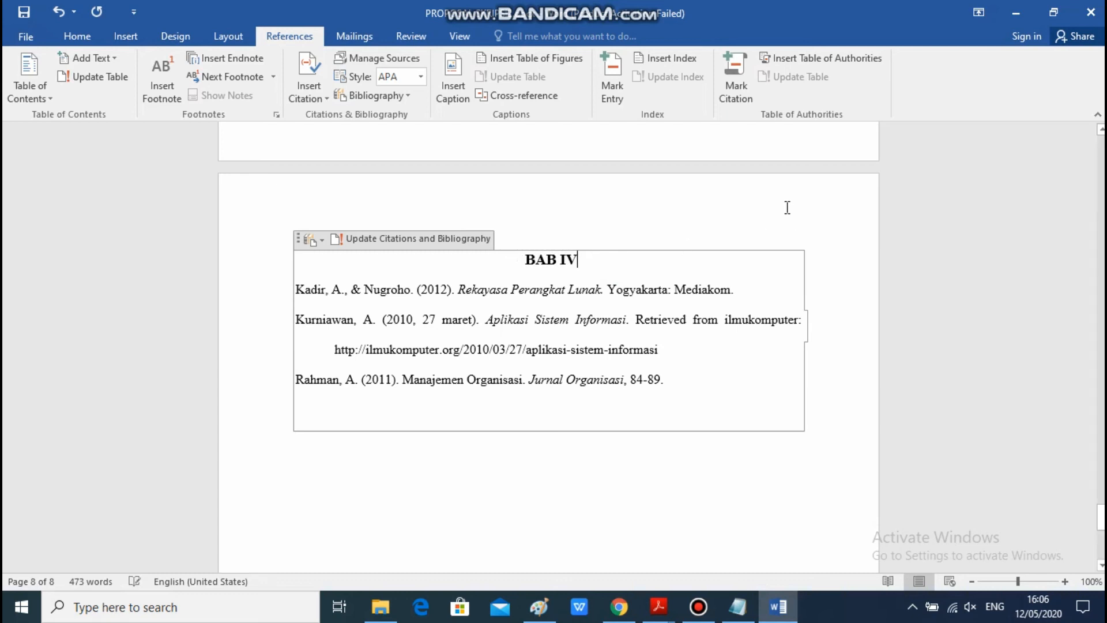
key(ctrl+z)
Replace the word "Bibliography" in the bibliography heading with "DAFTAR PUSTAKA".
drag(623, 263, 535, 264)
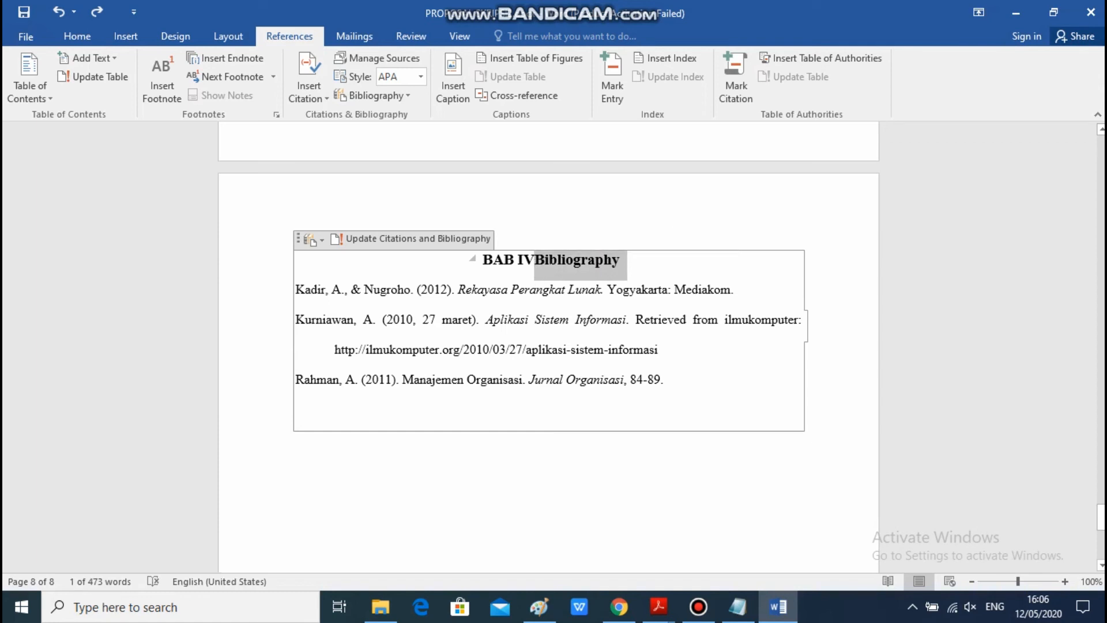
text(D)
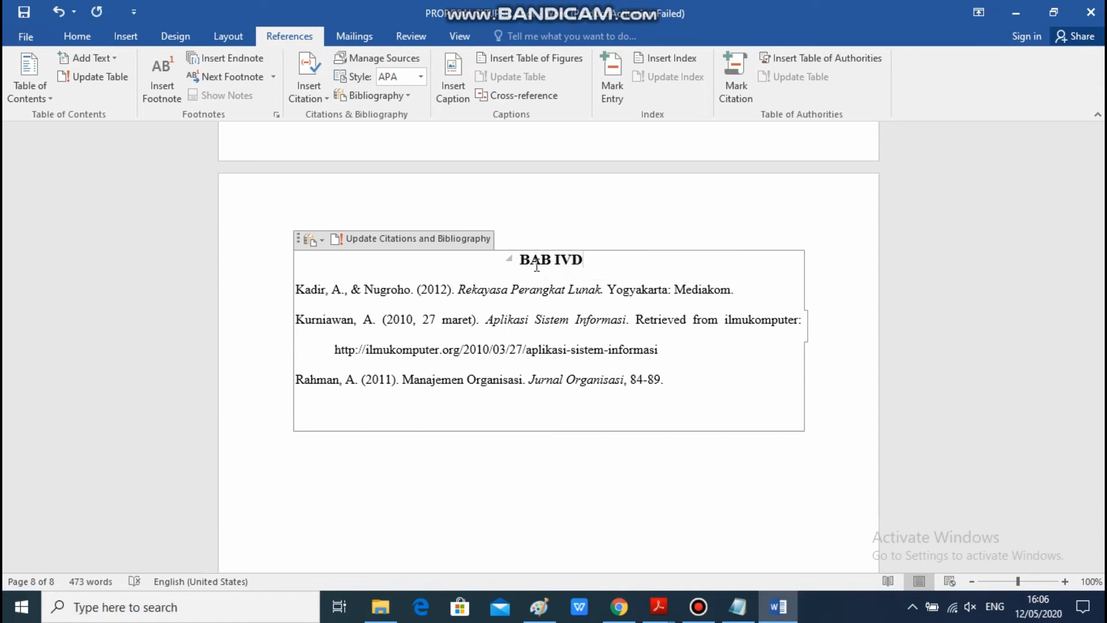
text(AFTAR )
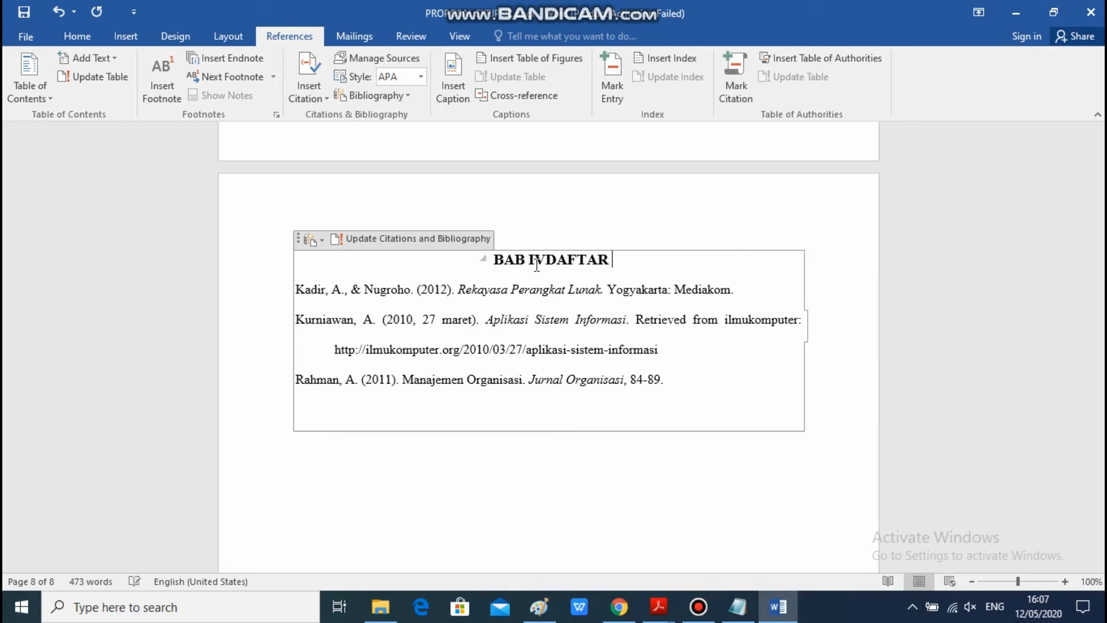
text(PUSTA)
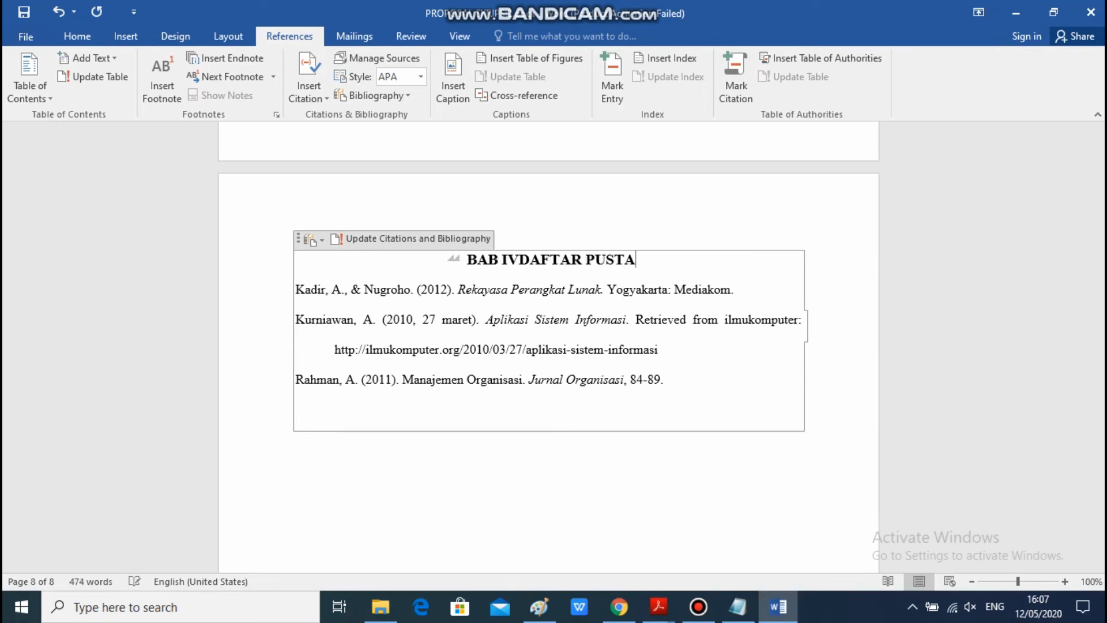
text(KA)
Move "DAFTAR PUSTAKA" to its own line below "BAB IV" and remove that line's automatic chapter number.
click(508, 260)
key(Return)
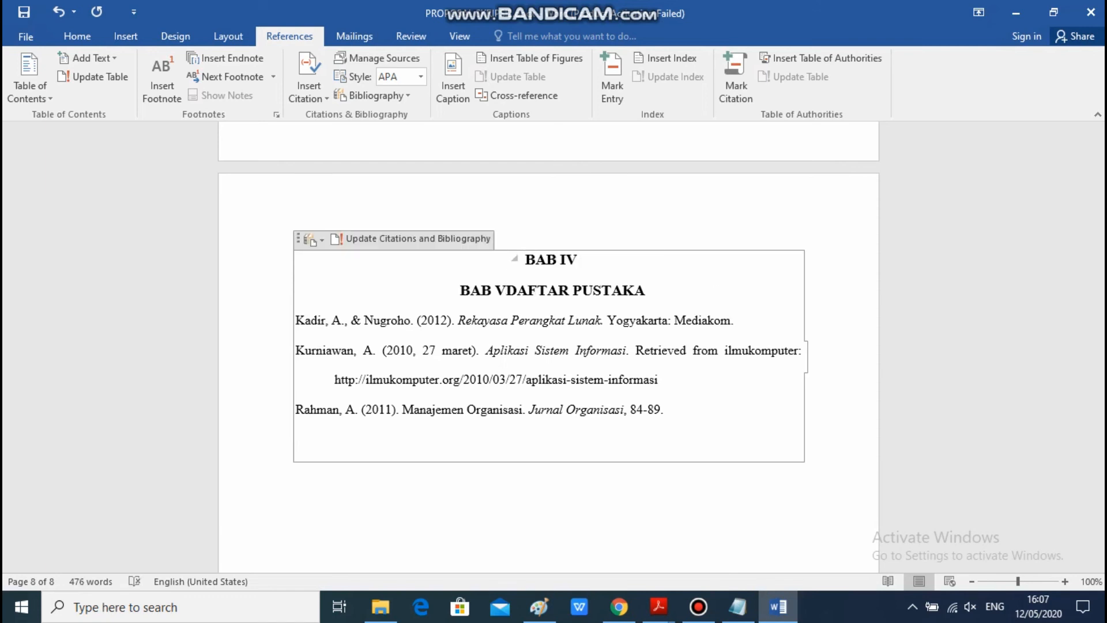
key(BackSpace)
key(BackSpace)
key(BackSpace)
key(BackSpace)
key(BackSpace)
key(BackSpace)
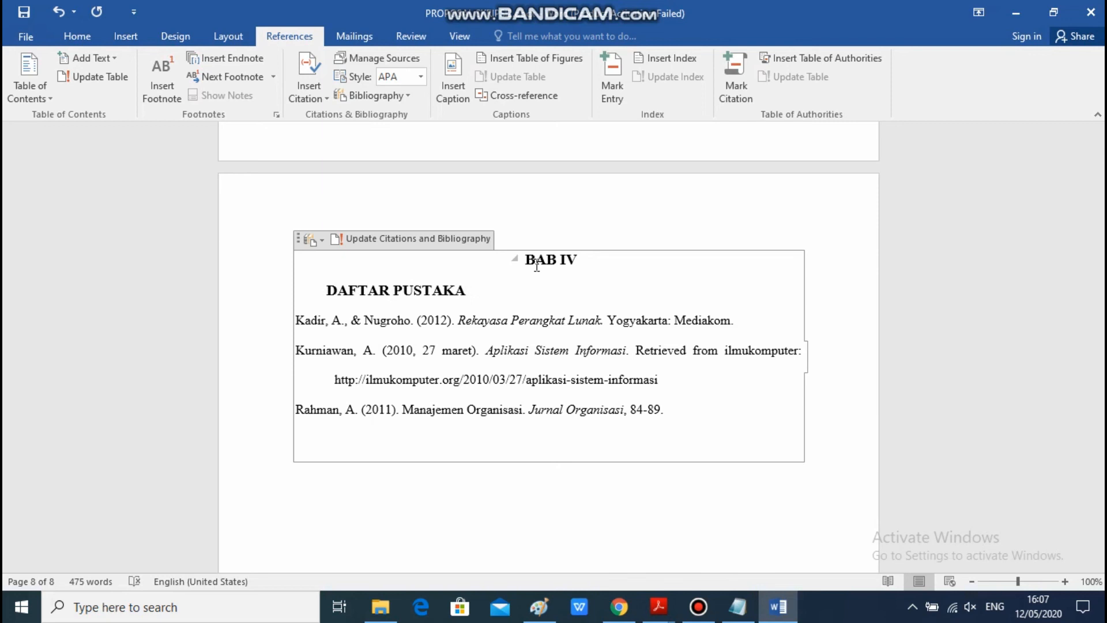
Indent the "DAFTAR PUSTAKA" line until it sits centred beneath "BAB IV".
key(Tab)
key(Tab)
key(Tab)
key(Tab)
key(Tab)
key(Tab)
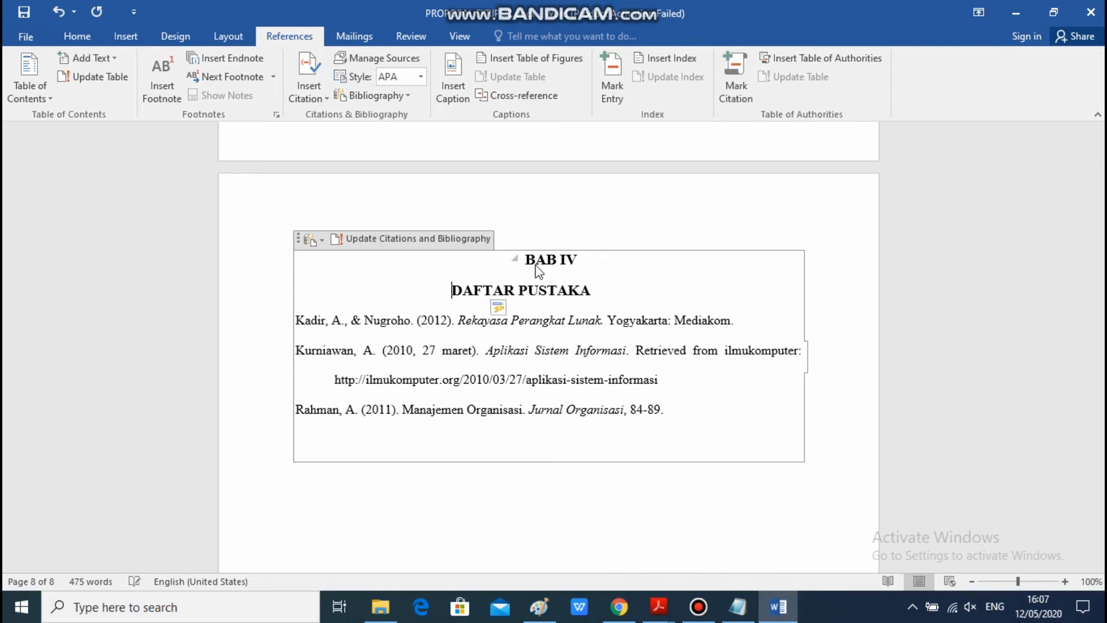
key(BackSpace)
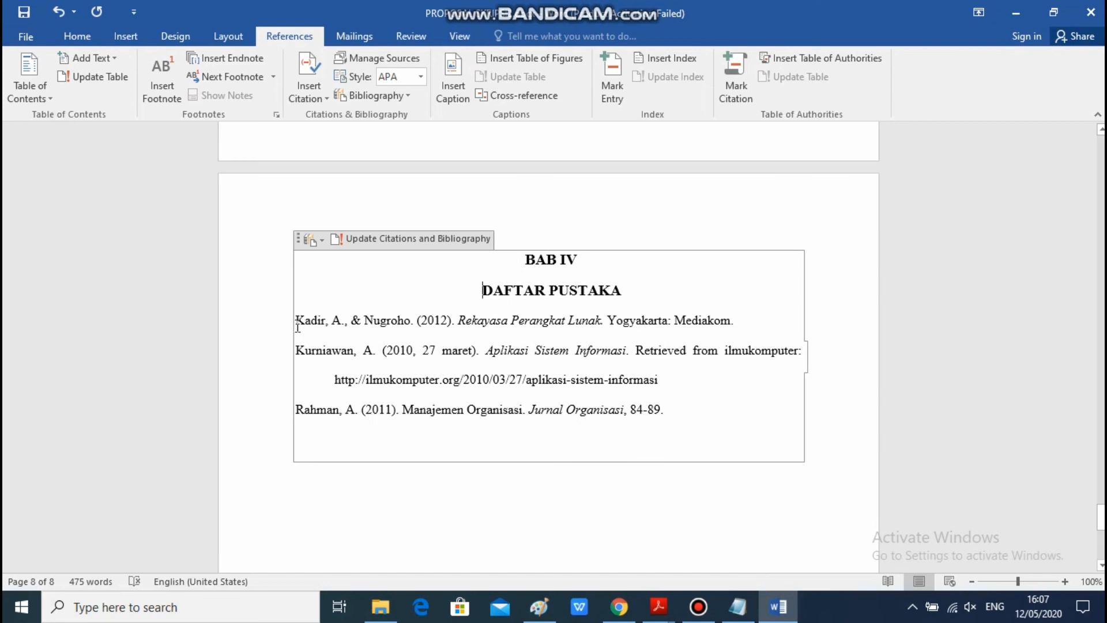
Try left alignment on the three bibliography entries and return them to justified alignment.
mouse_move(299, 319)
mouse_down()
mouse_move(707, 390)
mouse_move(682, 425)
mouse_up()
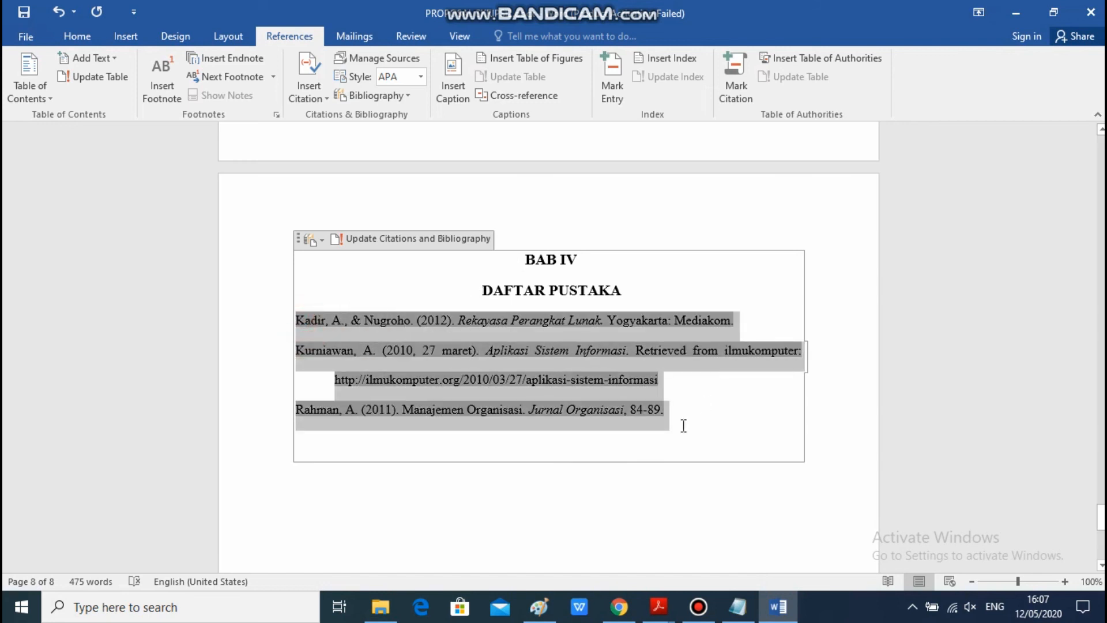
click(87, 36)
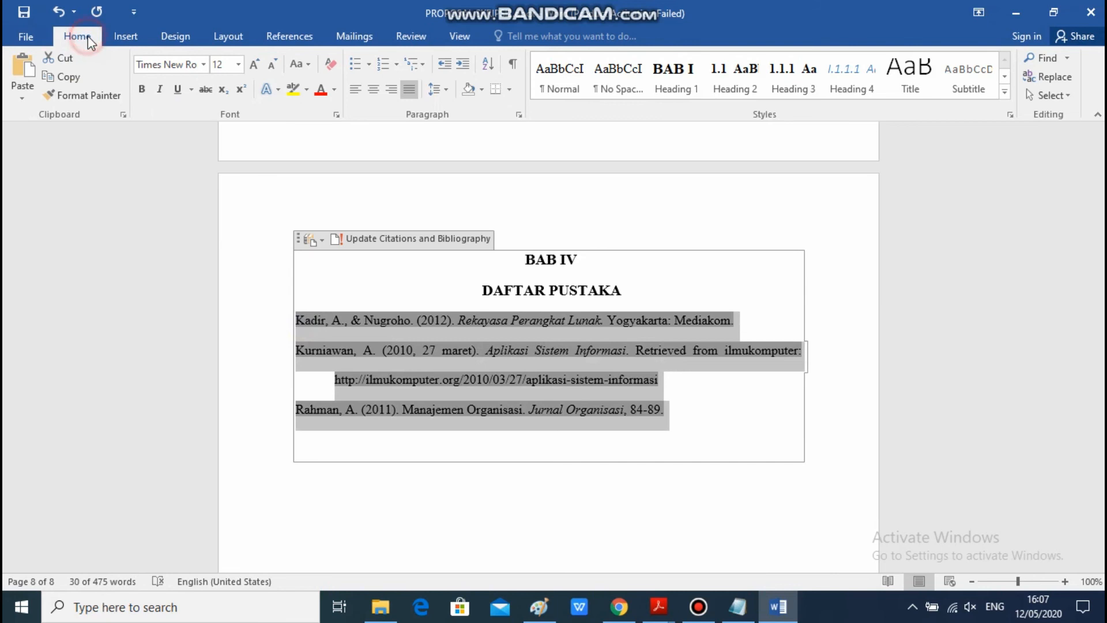
click(353, 89)
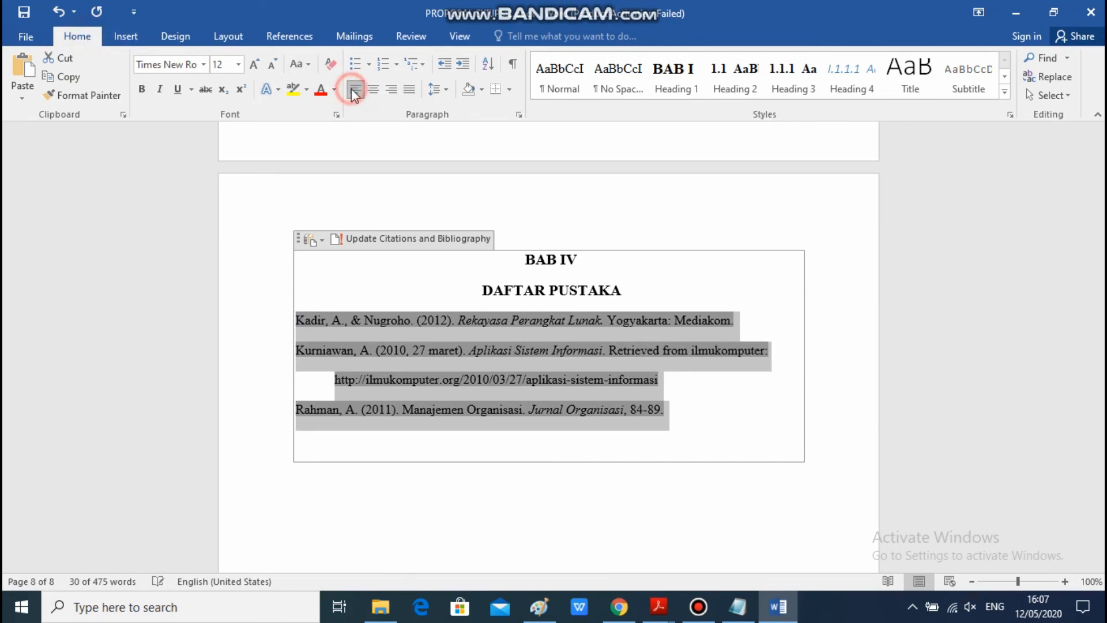
click(402, 91)
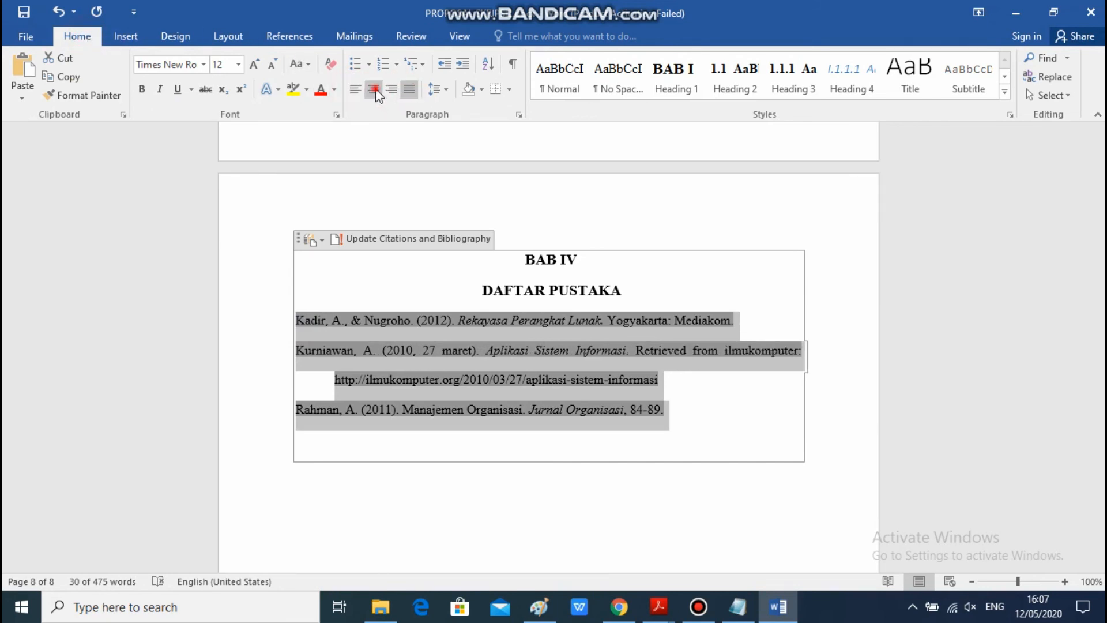
click(373, 90)
click(371, 90)
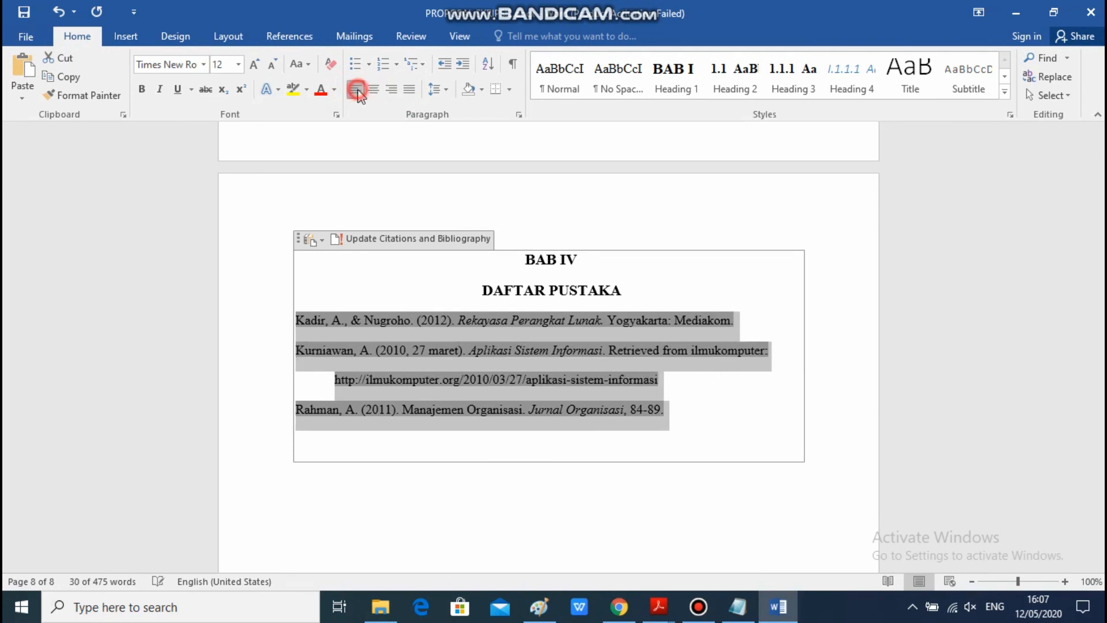
click(408, 90)
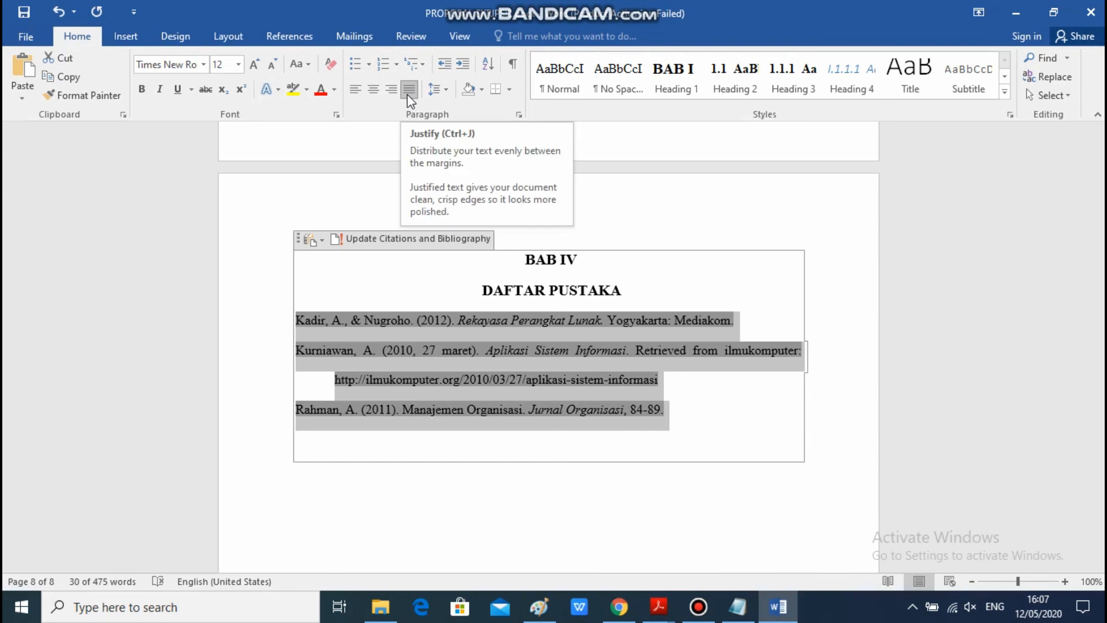
Try to remove the indent before the web source's URL line, and try centring the three bibliography entries.
click(337, 385)
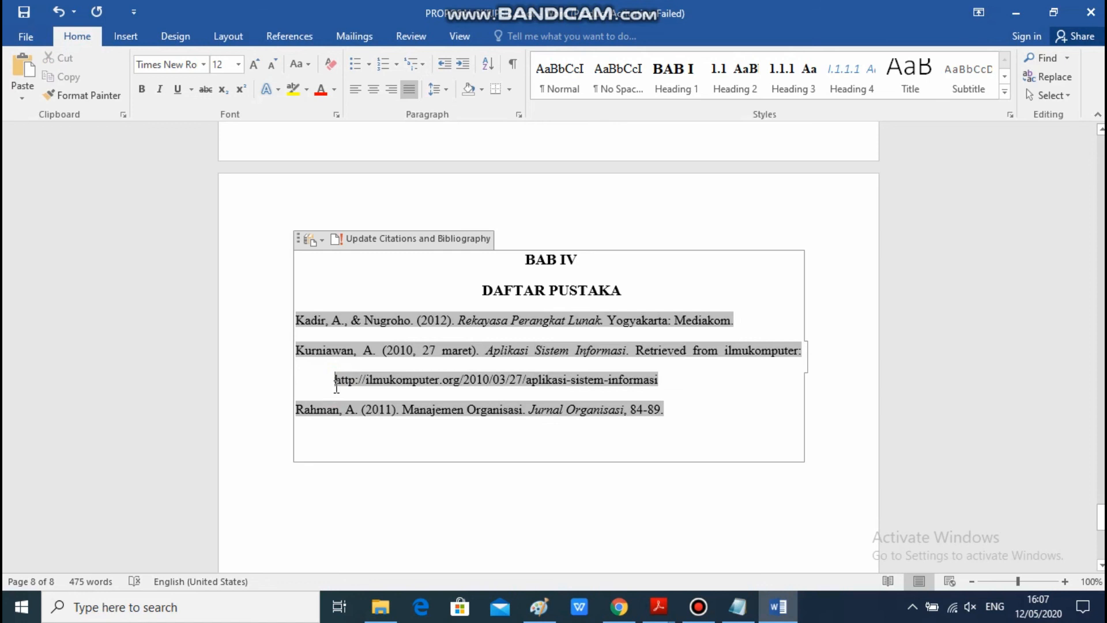
key(BackSpace)
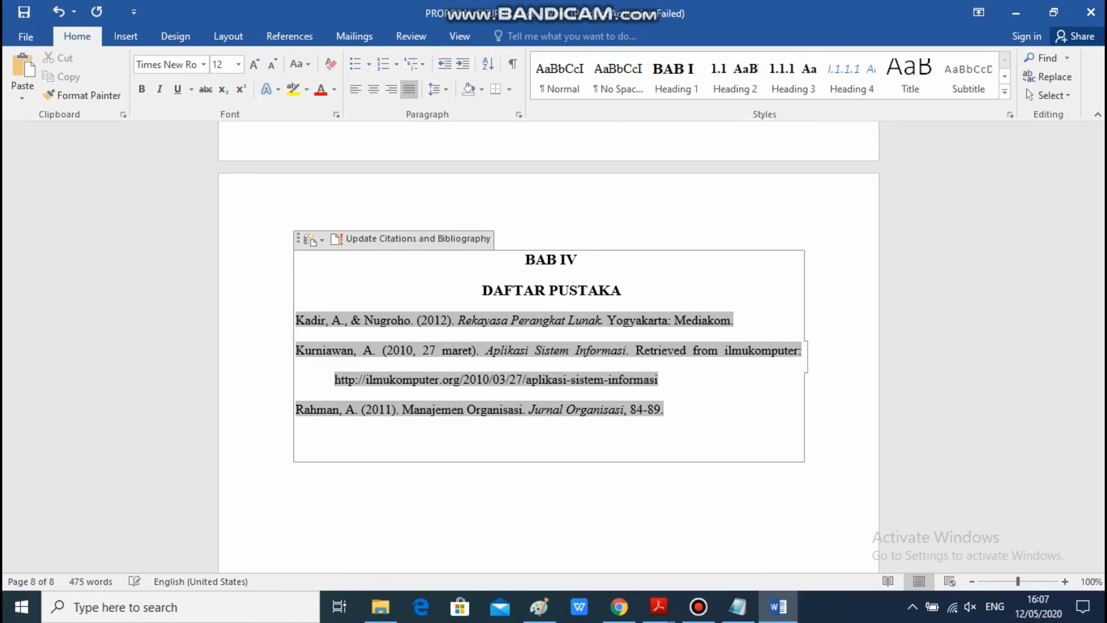
drag(296, 320, 675, 425)
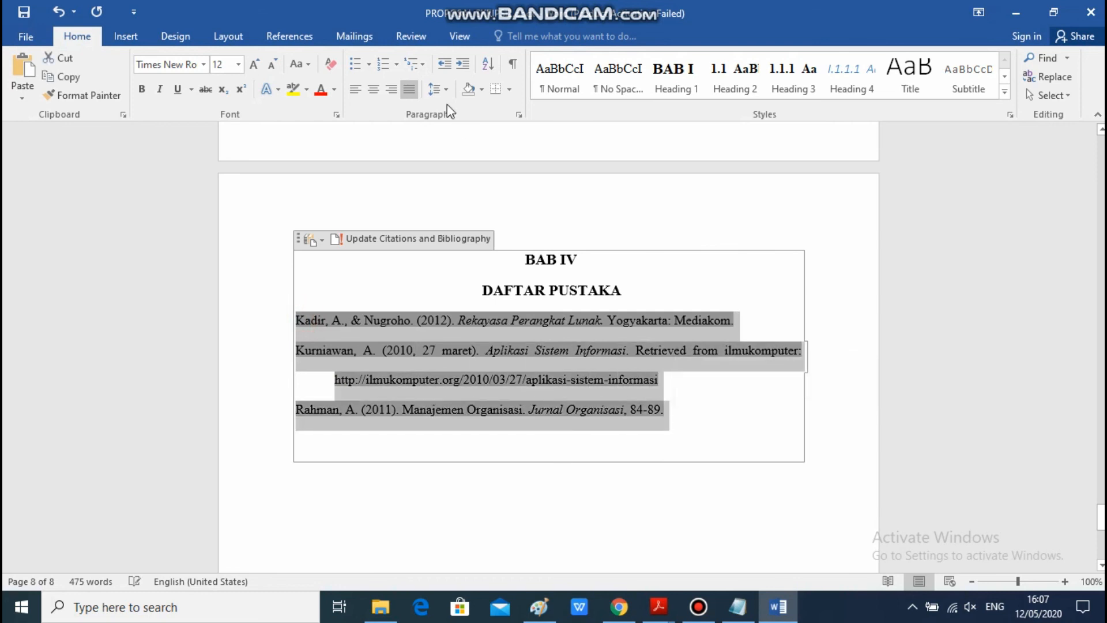
click(373, 92)
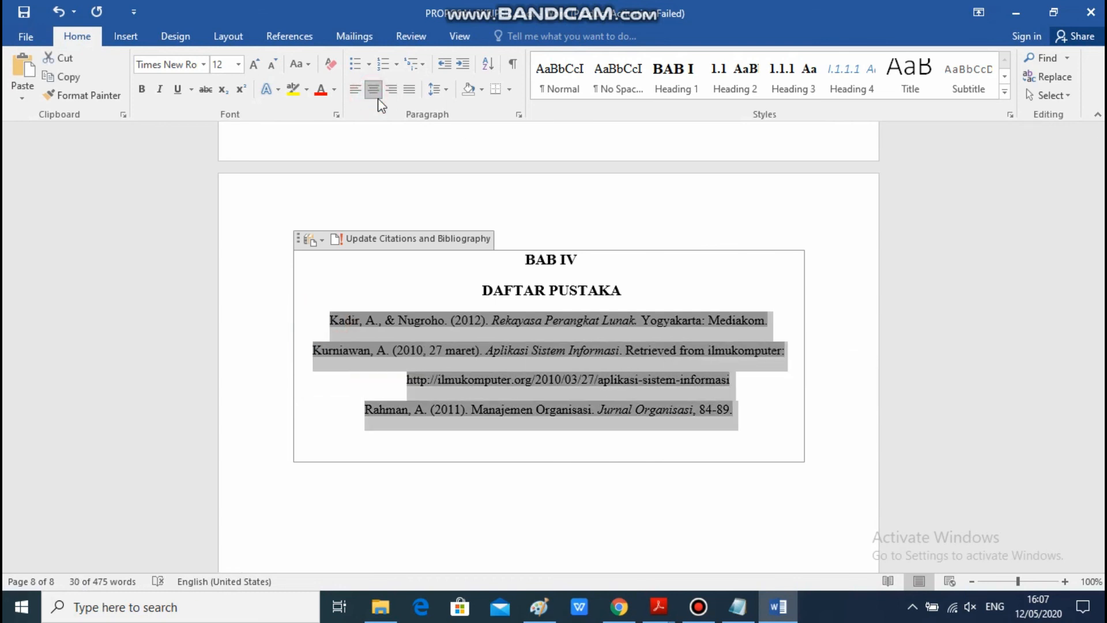
click(783, 489)
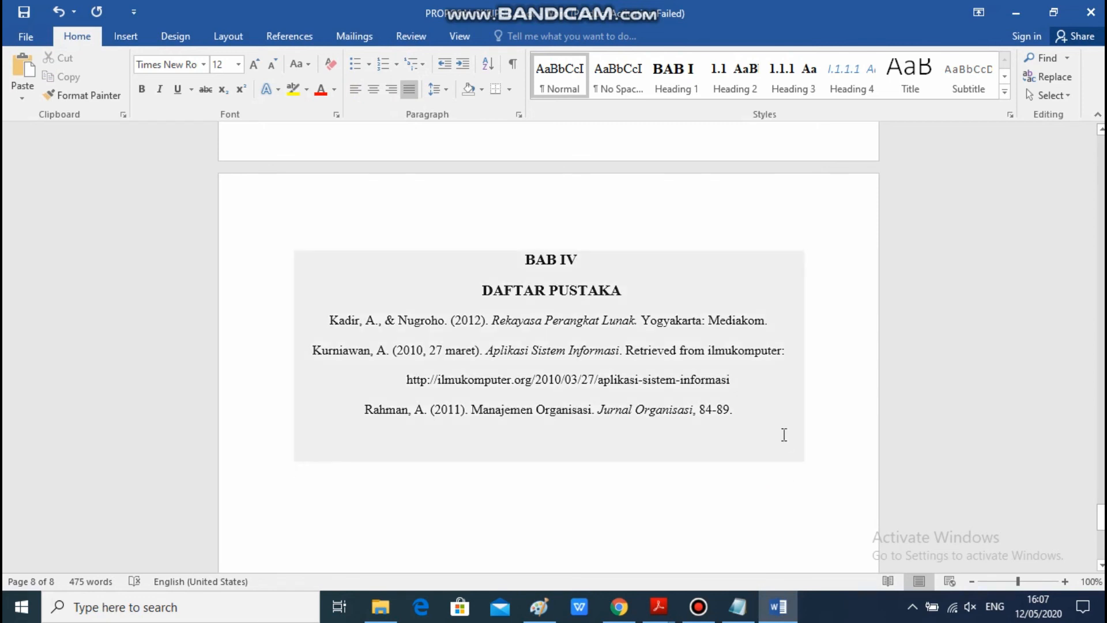
Set the three bibliography entries under "DAFTAR PUSTAKA" to justified alignment.
drag(330, 319, 773, 415)
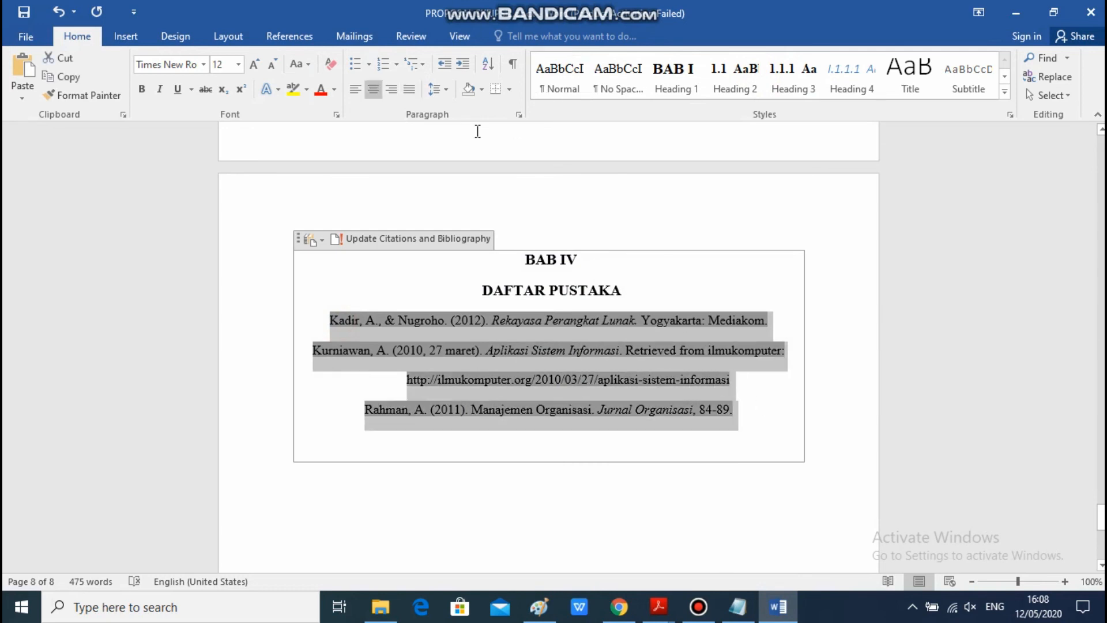
click(355, 89)
click(408, 89)
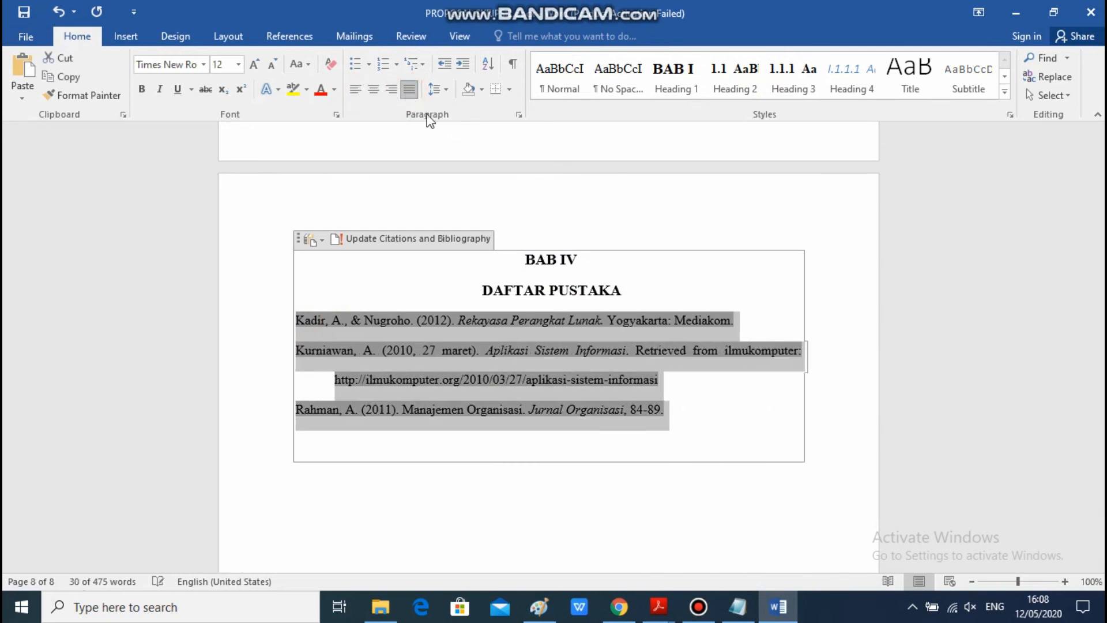
click(716, 483)
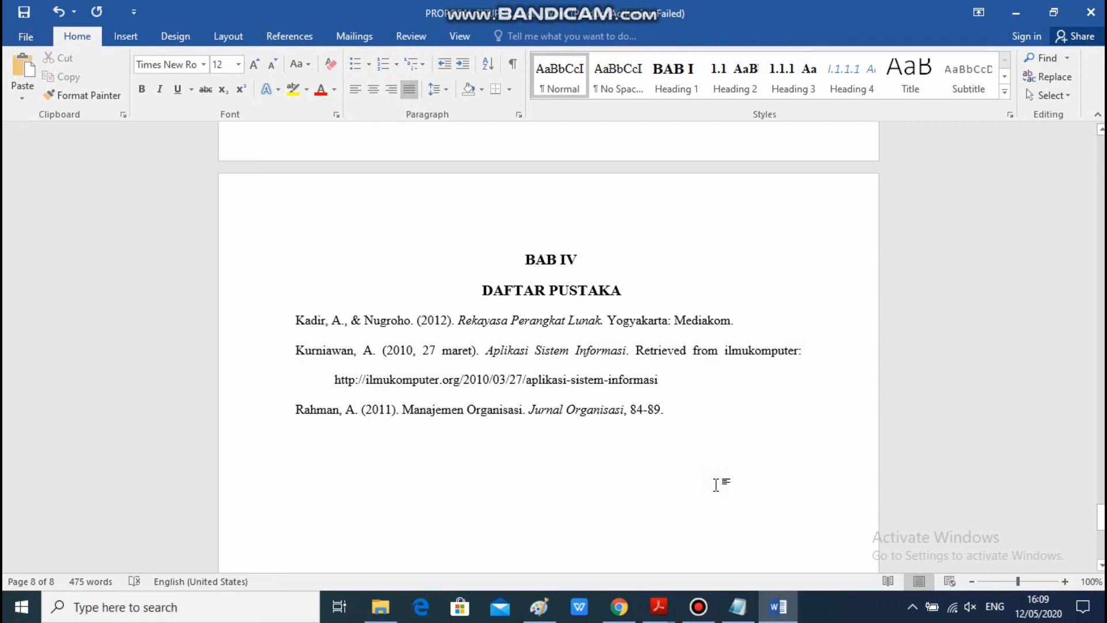